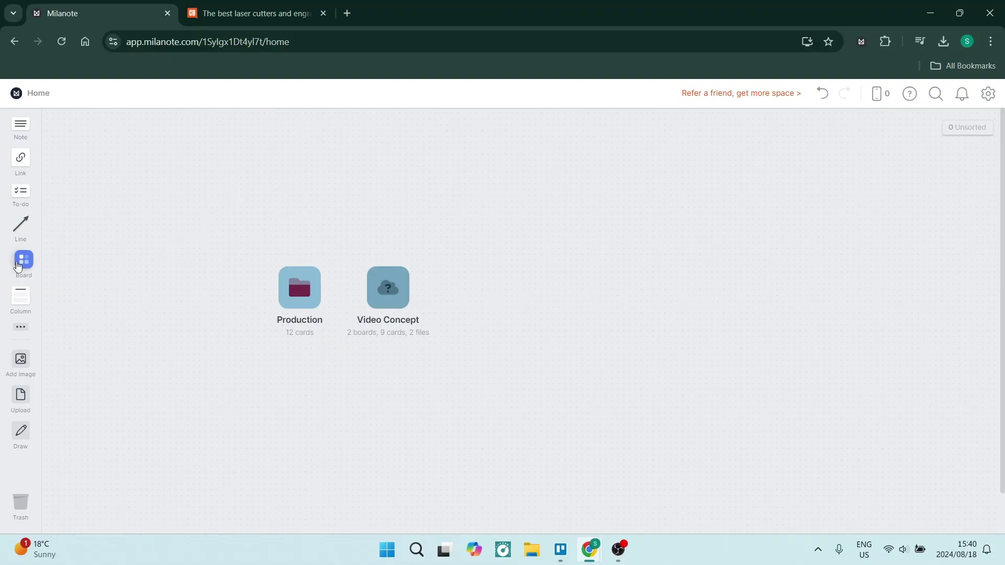
Add a board named Creative Writing to the home canvas, colour it orange, and open it
drag(21, 259, 492, 274)
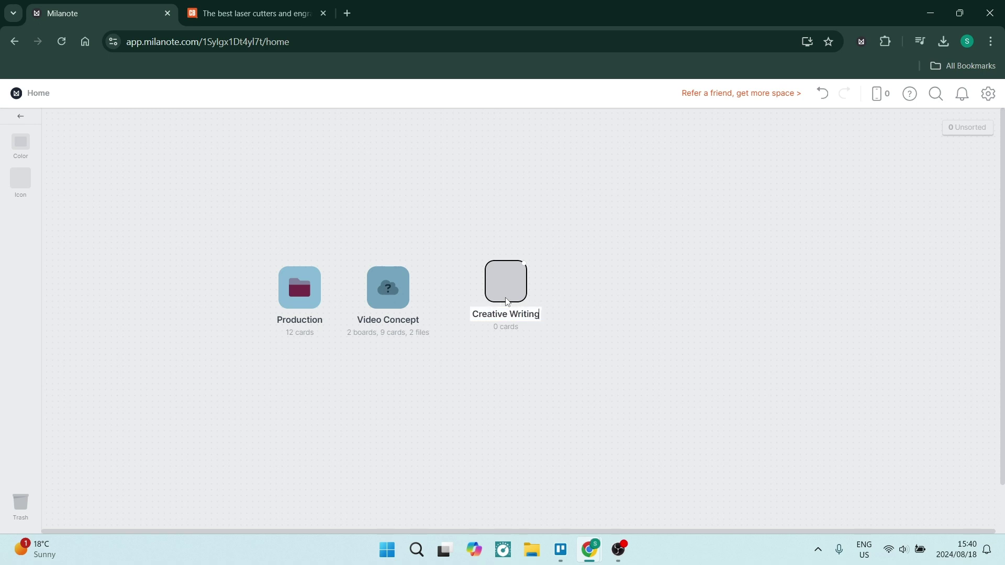
key(Return)
click(20, 141)
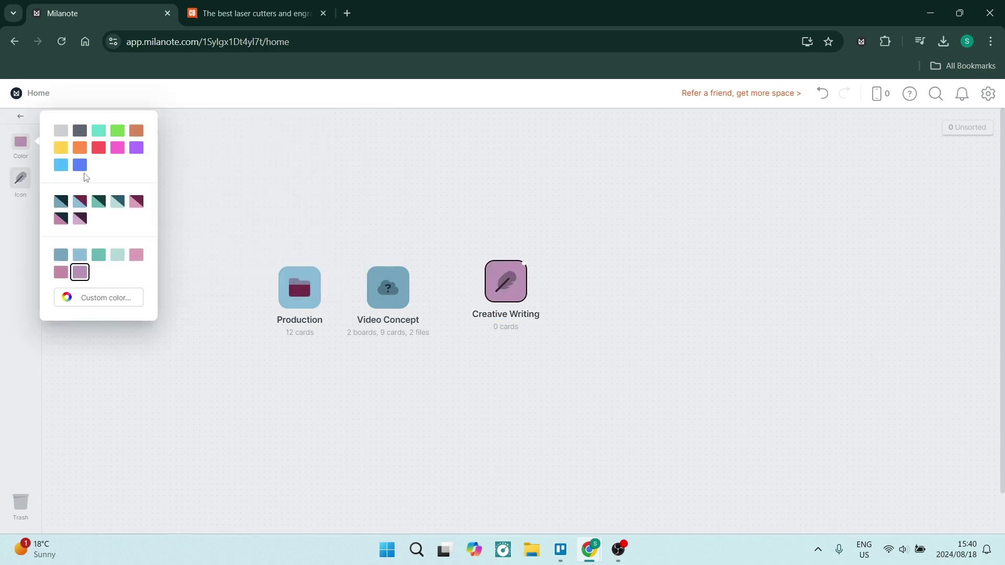
click(80, 148)
click(510, 287)
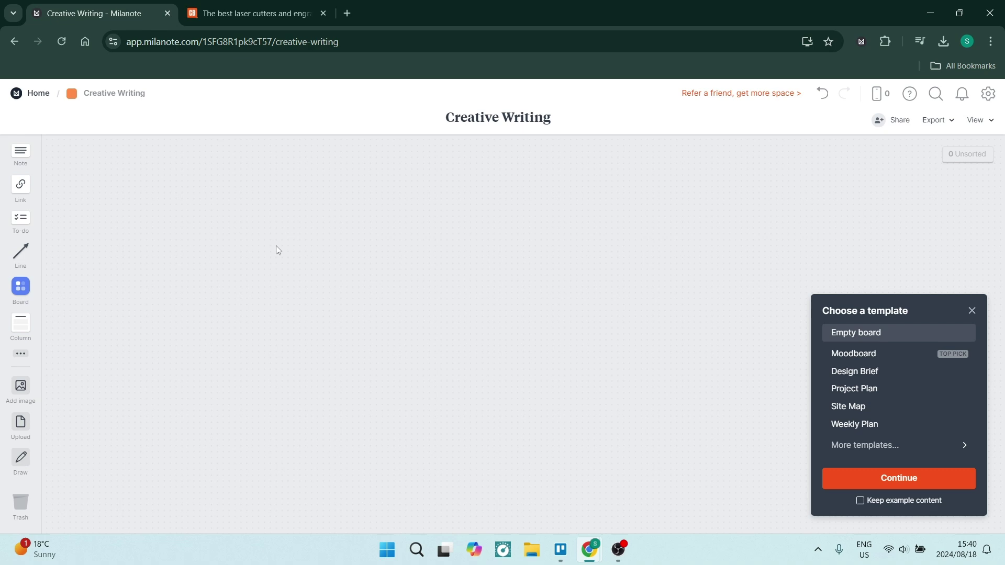
Search the templates for 'creative' and preview the Creative Brief template
click(860, 444)
click(886, 335)
text(writting)
key(ctrl+a)
text(content)
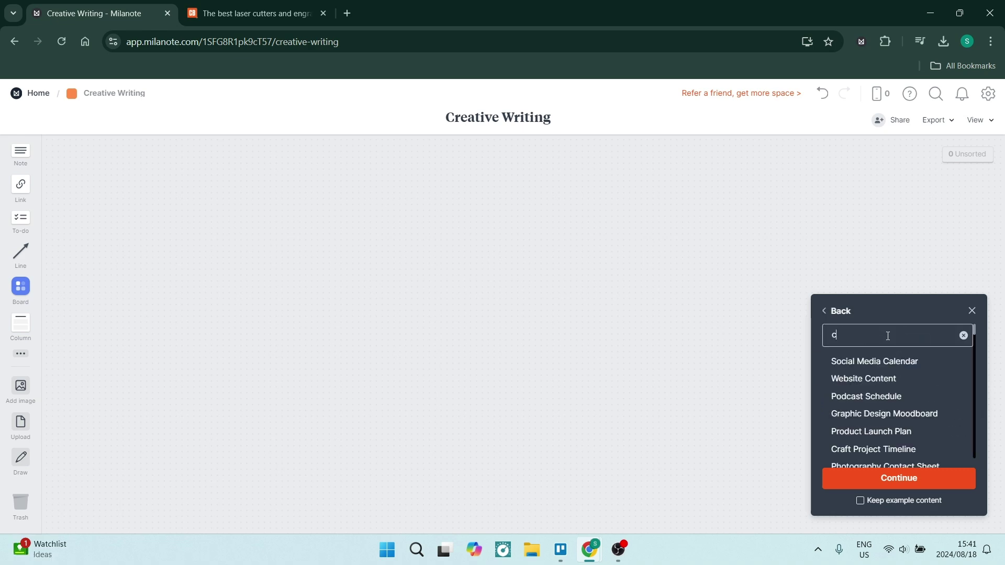
key(BackSpace)
key(BackSpace)
key(BackSpace)
key(BackSpace)
key(BackSpace)
key(BackSpace)
text(reative)
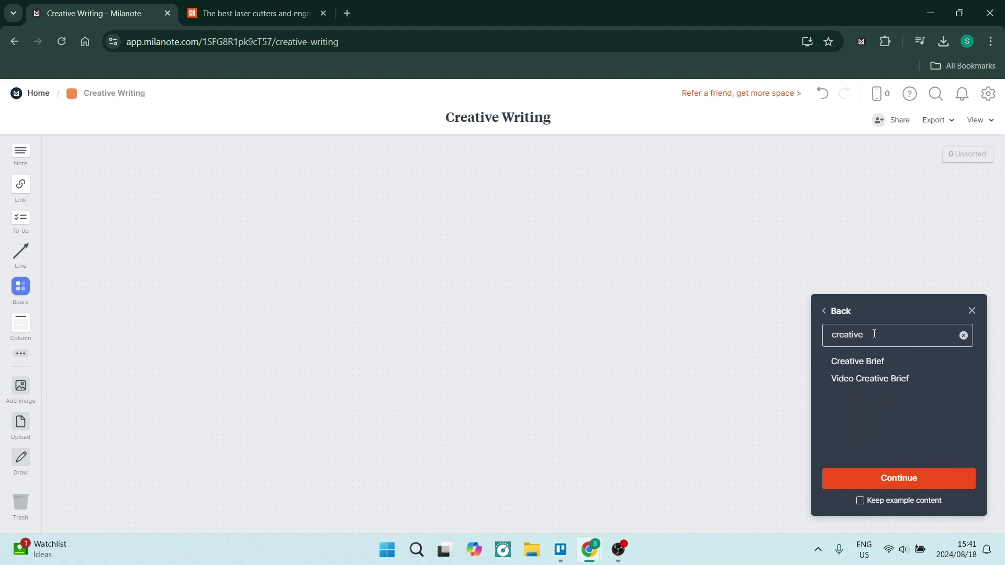
click(837, 362)
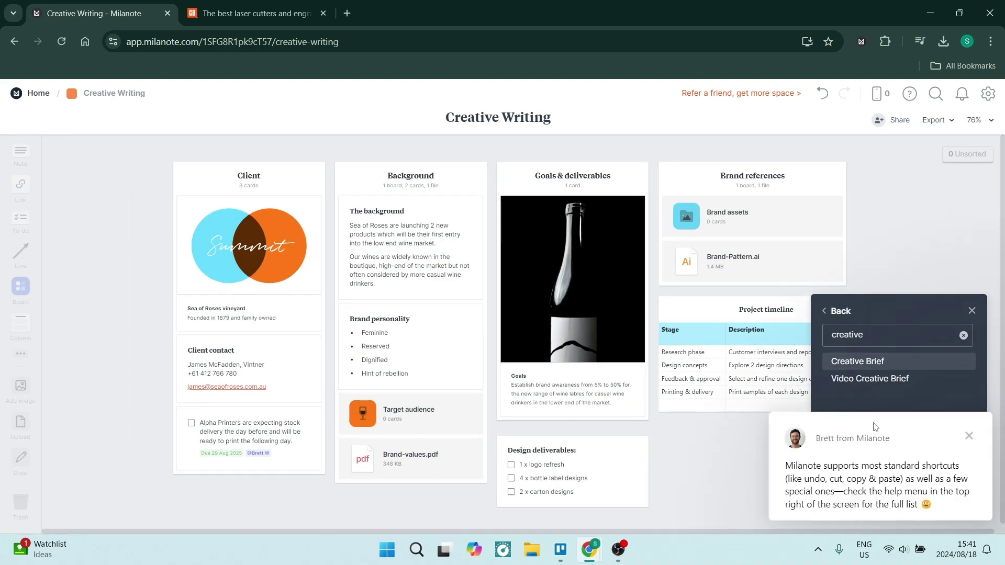
Apply the Creative Brief template to the Creative Writing board
click(896, 477)
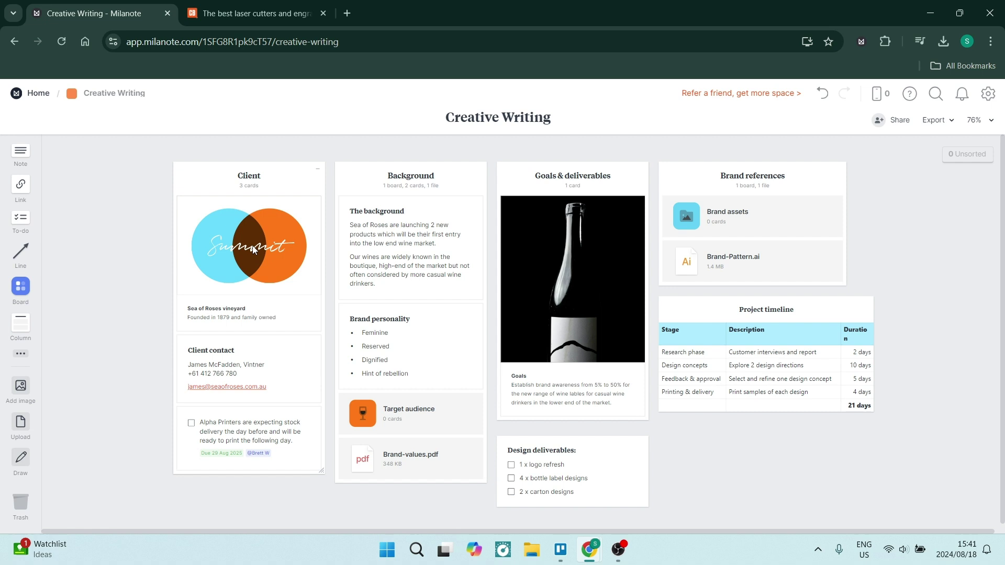
click(253, 250)
click(410, 180)
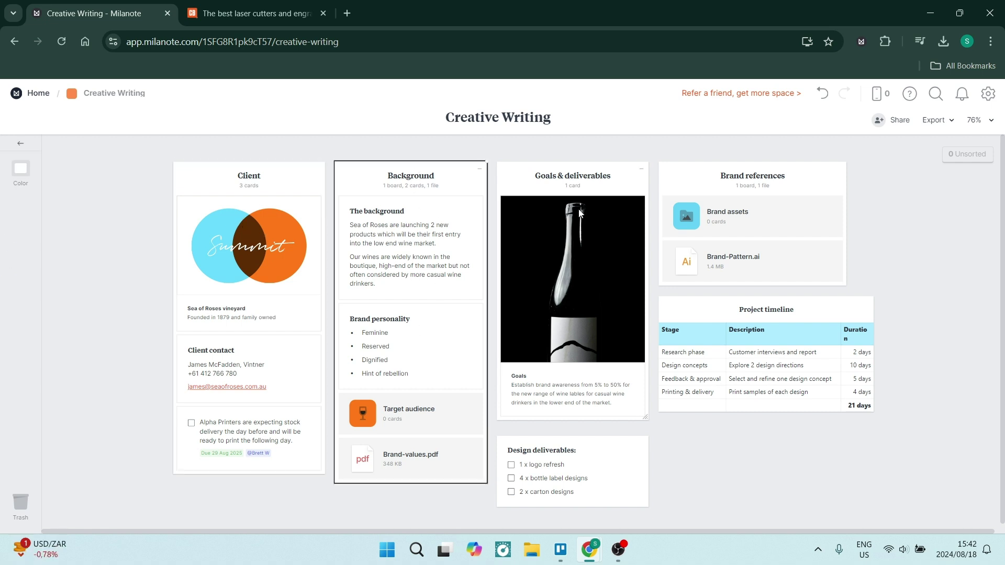
click(139, 266)
Add an empty to-do card under the logo in the Client column
drag(24, 219, 221, 371)
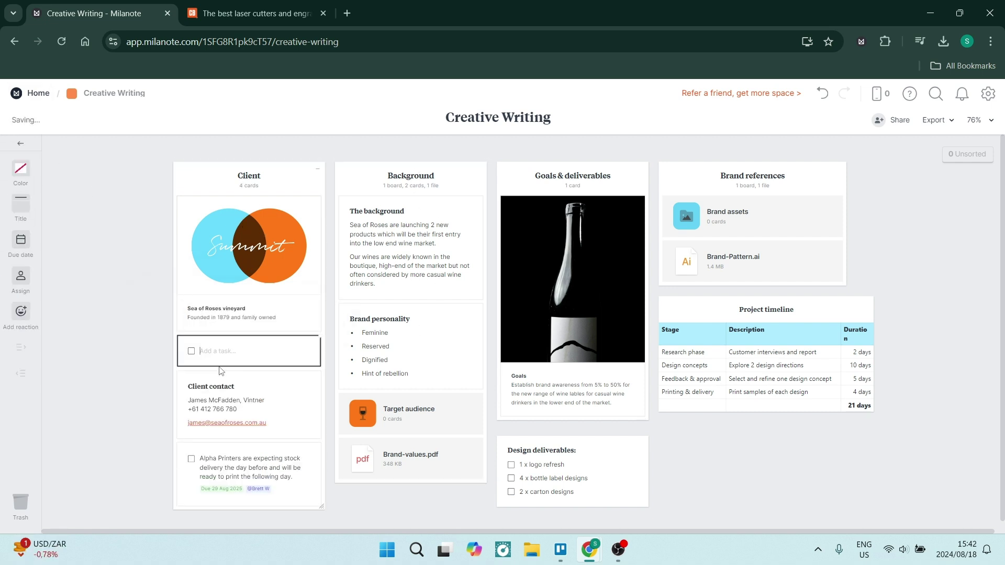
click(144, 324)
click(21, 357)
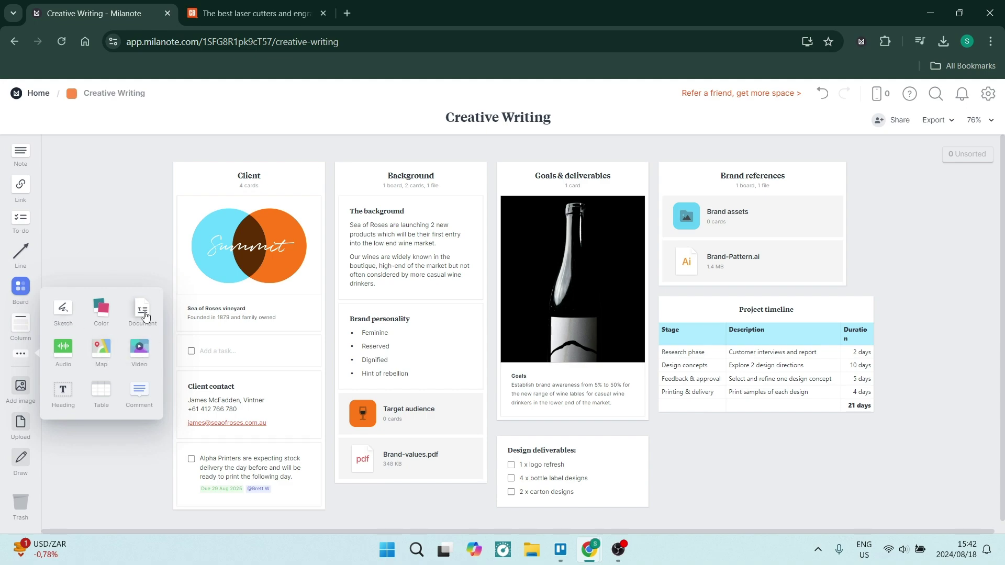
Clip the Creative Bloq laser cutters article to Creative Writing and drag its card into Client
click(239, 8)
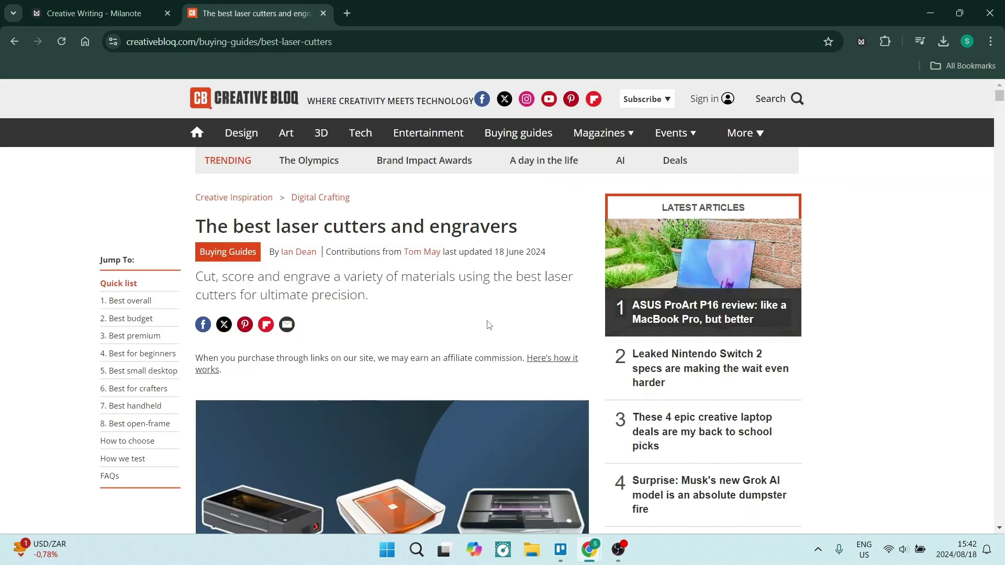
scroll(477, 384, down, 10)
scroll(398, 214, up, 9)
scroll(397, 215, down, 2)
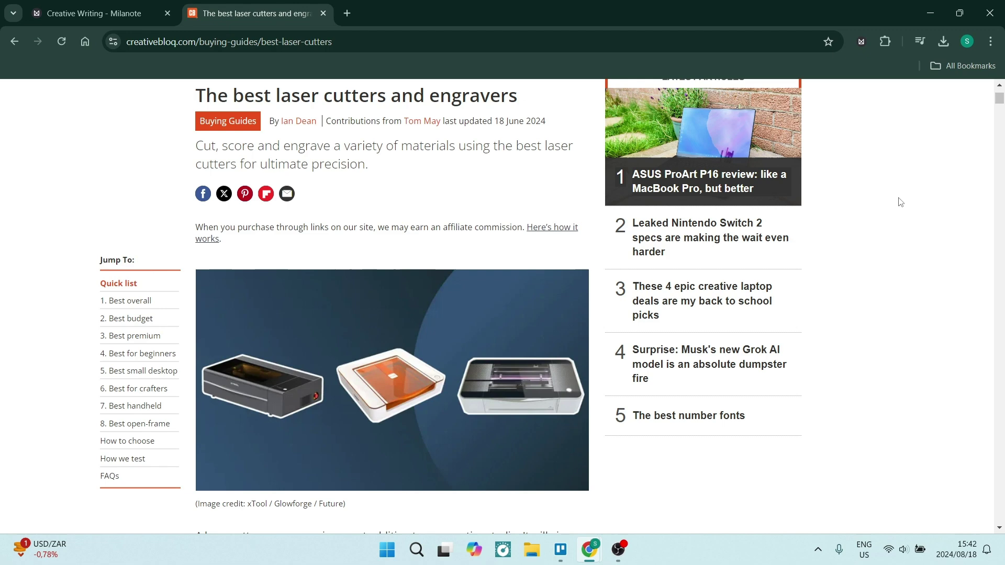
click(860, 42)
click(970, 348)
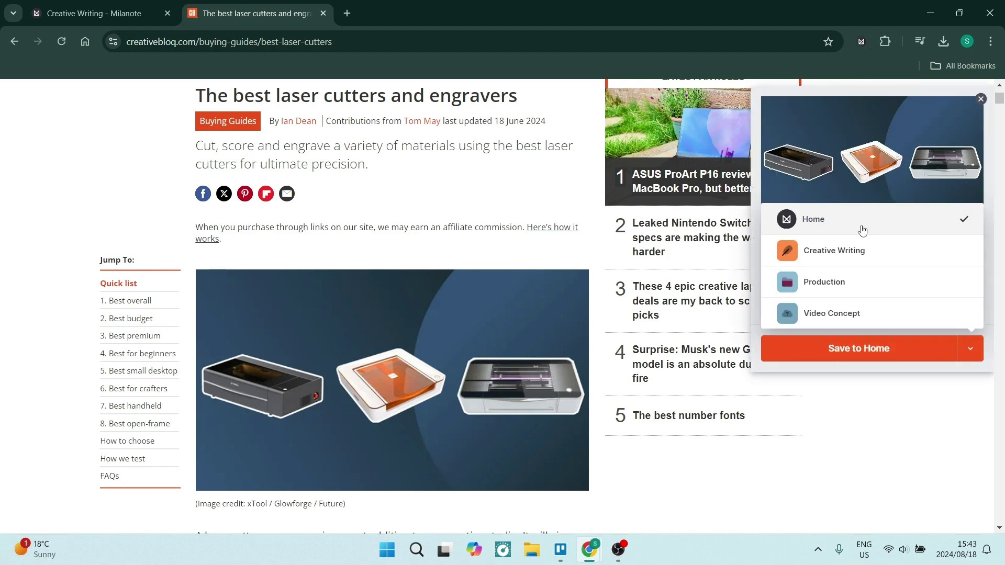
click(837, 249)
click(94, 13)
drag(911, 230, 234, 347)
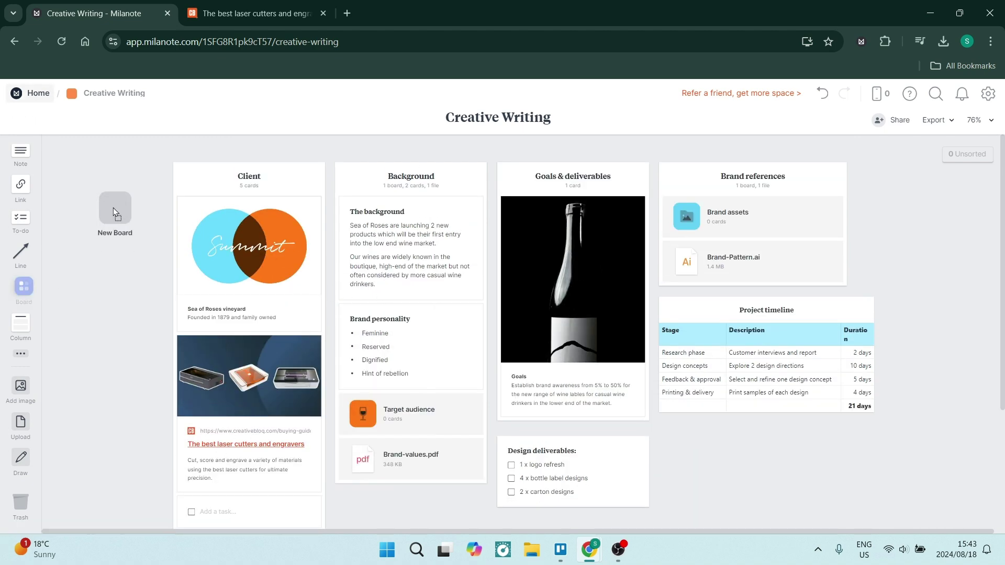
Add an empty New Board beside the Client column and peek inside it
drag(113, 209, 112, 208)
click(111, 206)
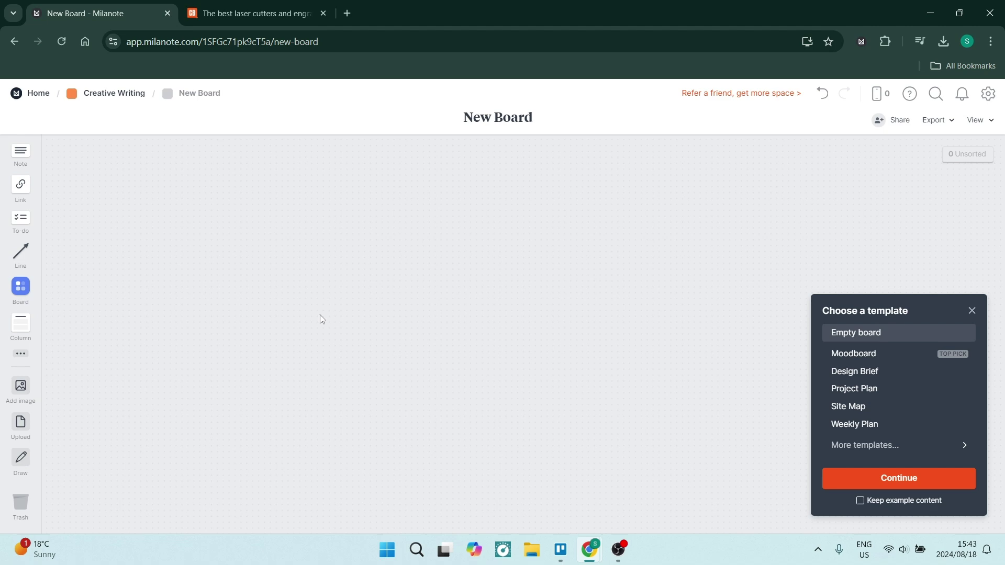
key(alt+Left)
Add a document titled First Draft to the right of the board, then open and close it
click(20, 354)
drag(139, 311, 893, 196)
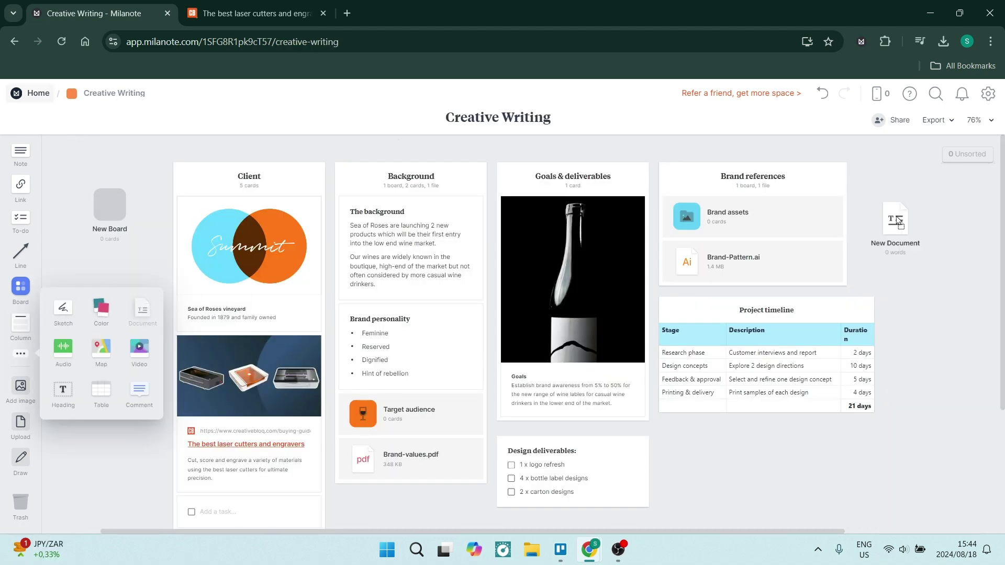
text(First Draft)
click(888, 196)
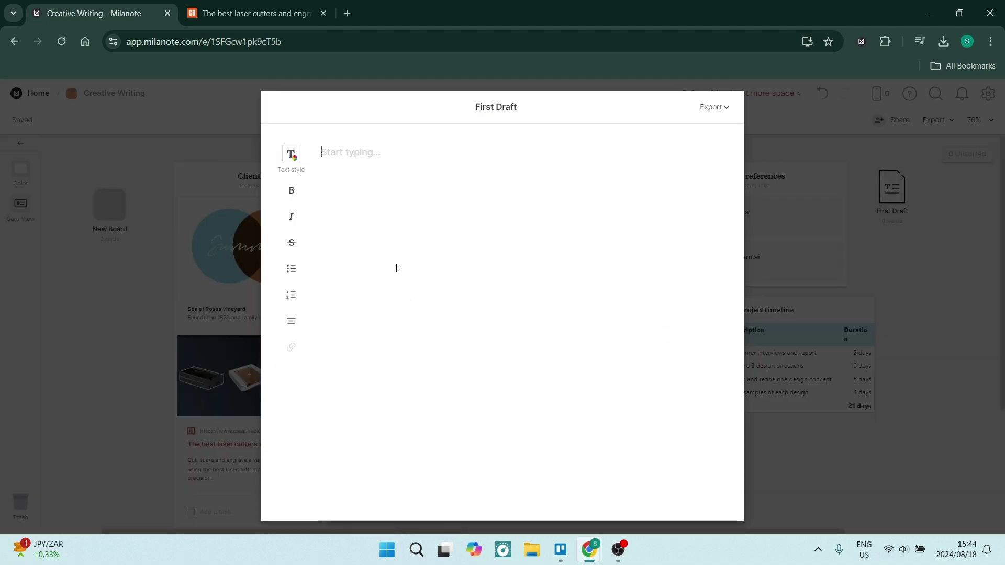
click(713, 107)
click(899, 258)
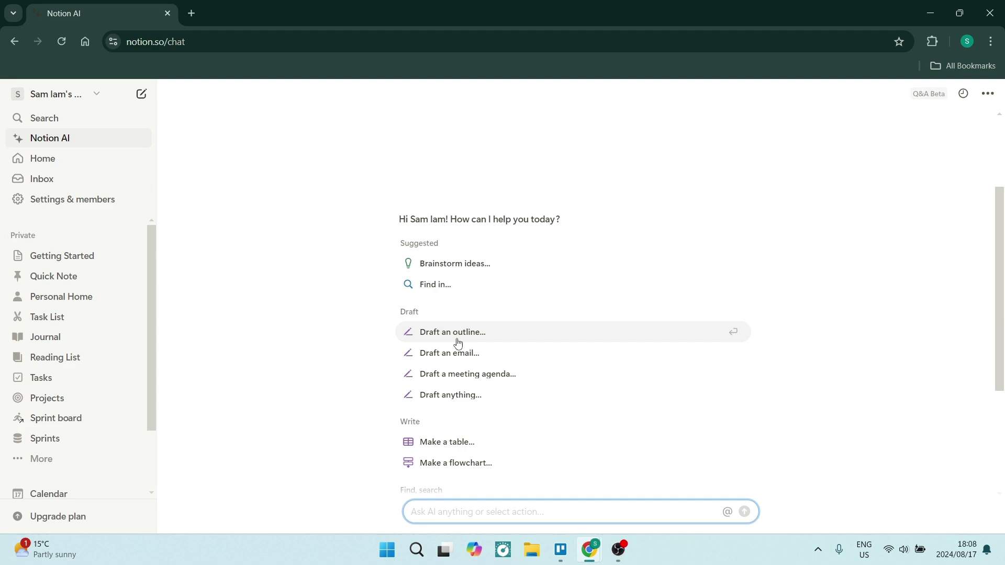
Have Notion AI draft an outline, then ask 'Great. Lets focus this on photography.'
click(454, 334)
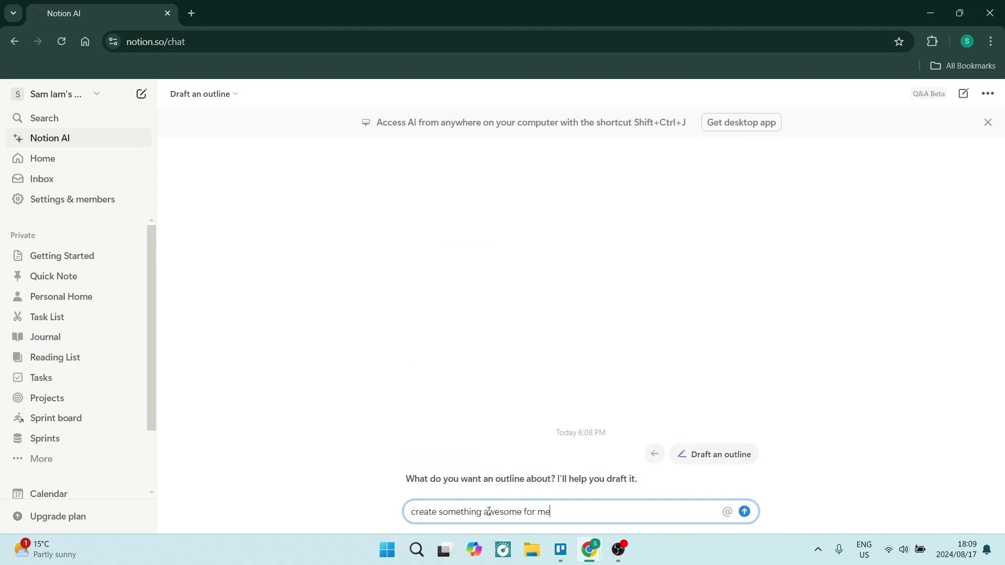
key(Return)
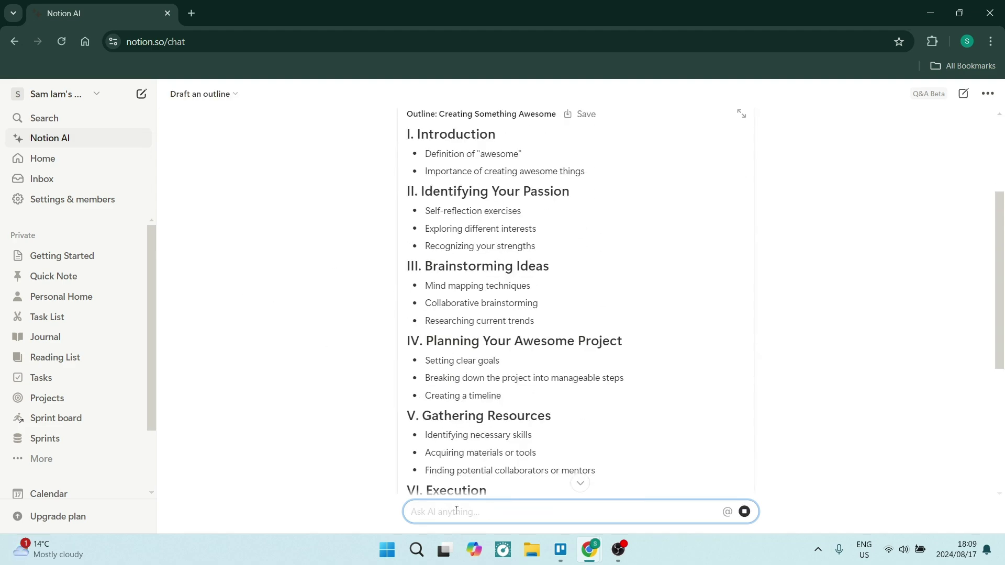
text(Great. Lets focus this on photogr)
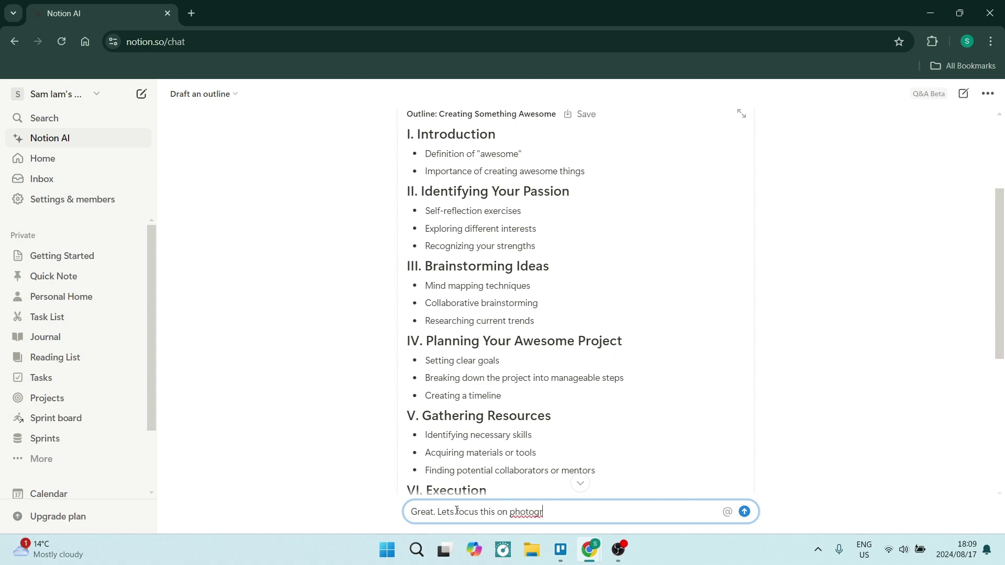
text(aphy.)
key(Return)
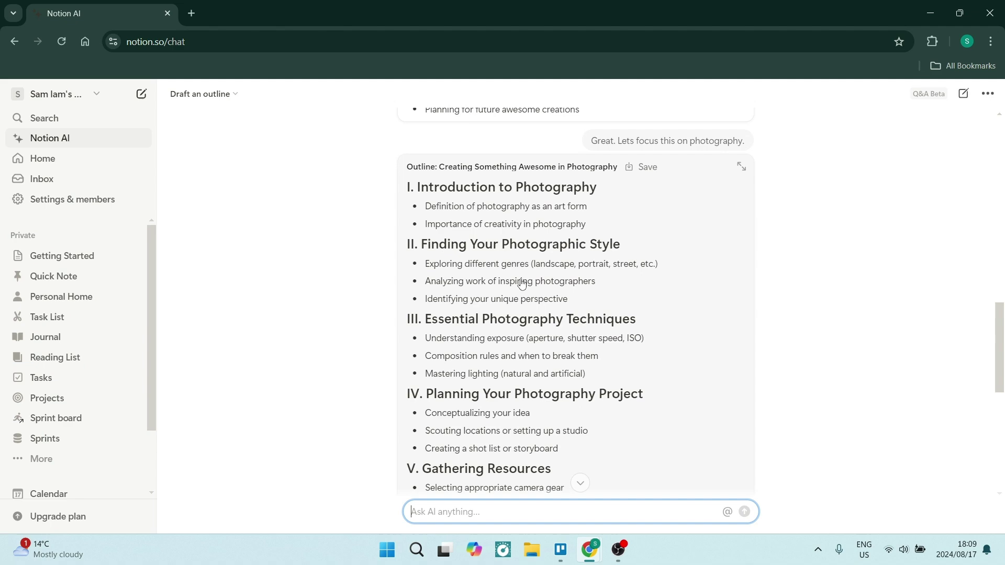
scroll(521, 284, down, 10)
Create a project from the New Project template in Projects, titled Photoshoot in Bali
click(46, 398)
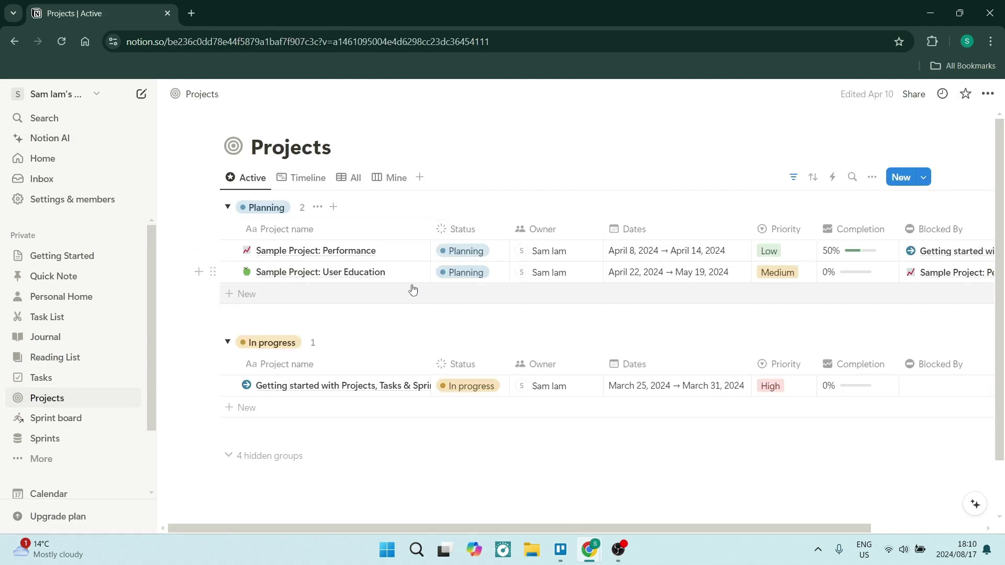
click(923, 177)
click(854, 226)
triple_click(607, 152)
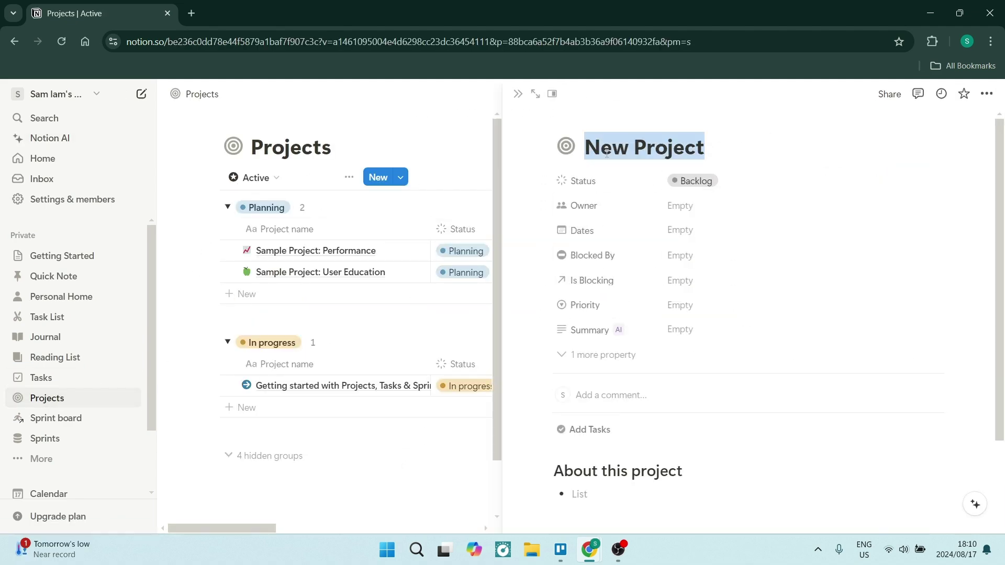
text(Photoshoot in Bali)
Set the project's status to In progress and assign its owner
click(592, 182)
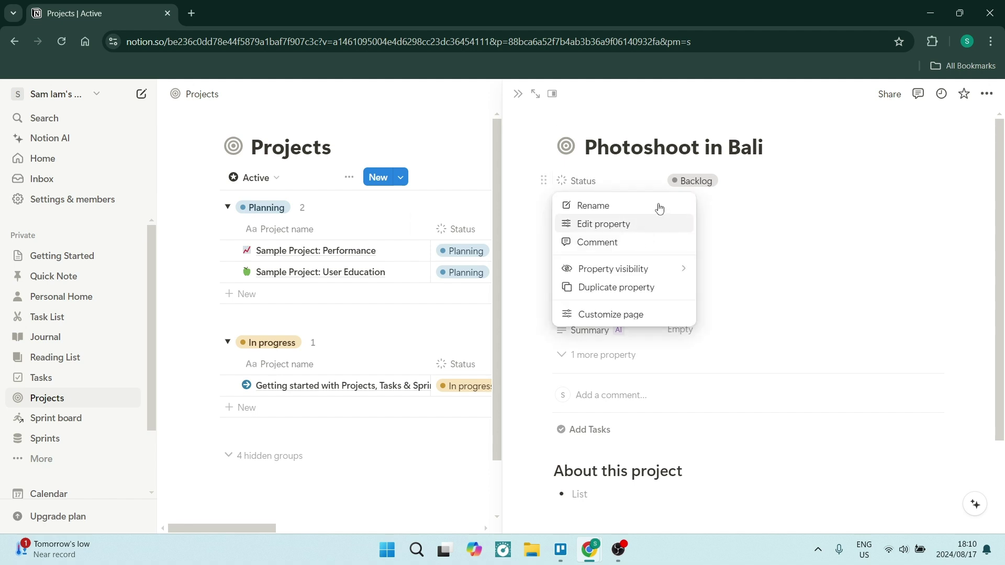
click(695, 180)
click(724, 288)
click(679, 205)
click(653, 225)
Date the project October 1, 2024 and set its priority to High
click(680, 230)
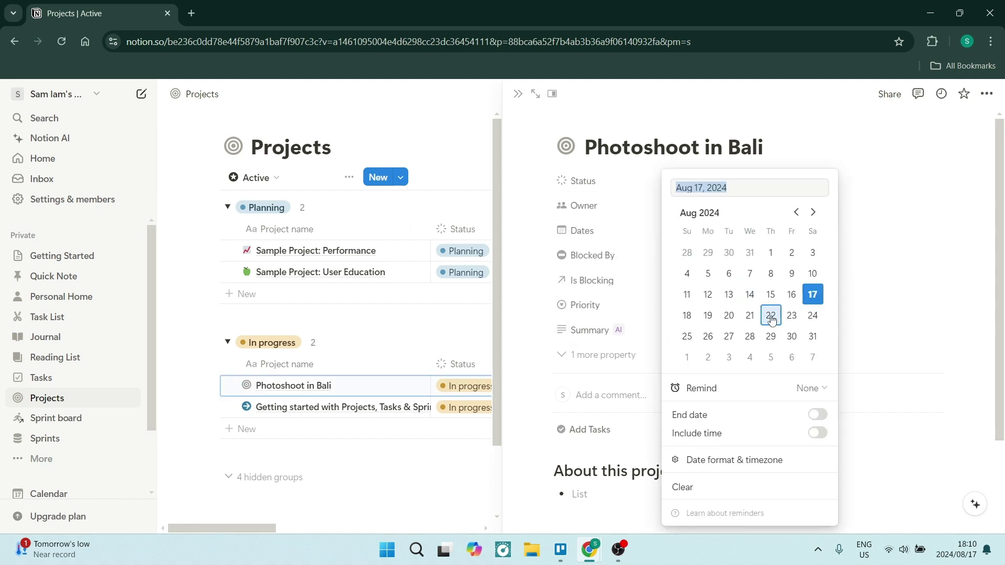
scroll(769, 329, down, 2)
click(792, 253)
click(737, 259)
key(Escape)
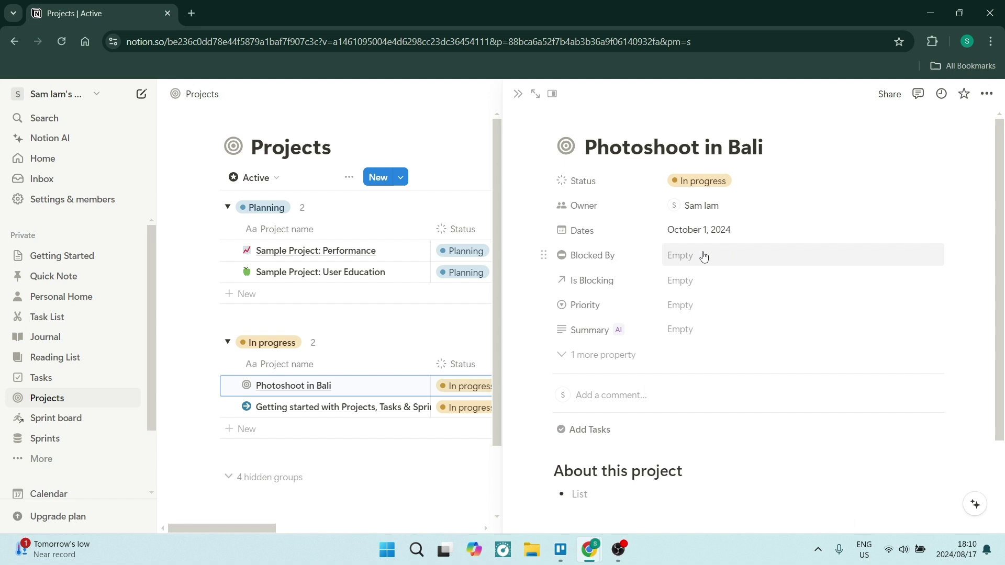
click(701, 255)
key(Escape)
click(691, 305)
click(700, 384)
click(689, 330)
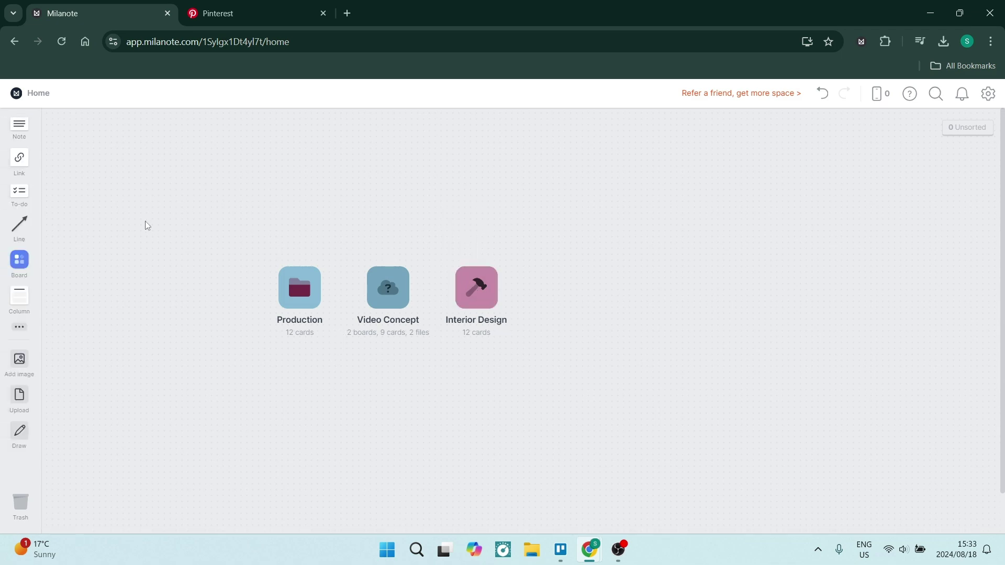
Add an Interior Design board to the home canvas, coloured pink with a tool icon
drag(24, 268, 565, 288)
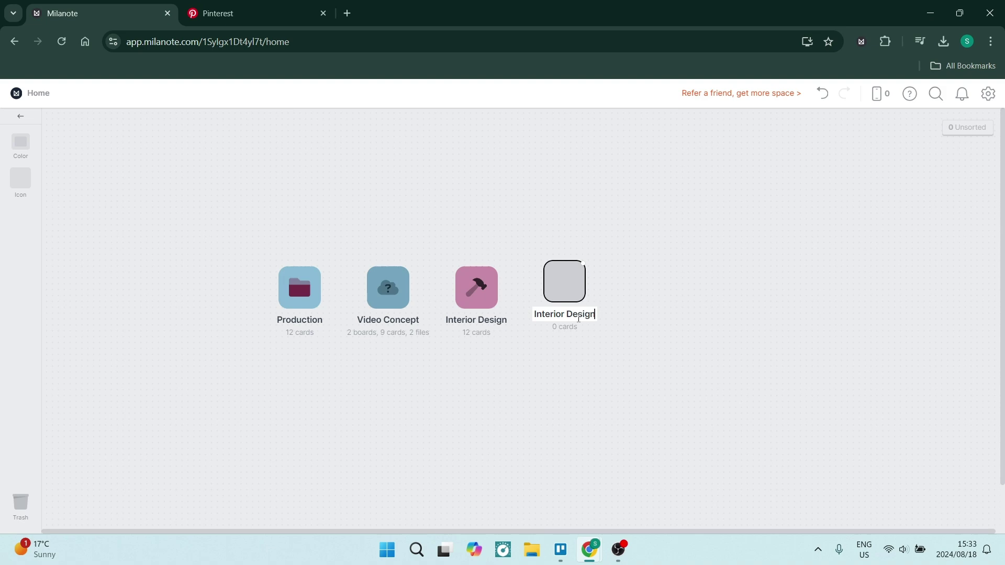
key(Return)
click(21, 140)
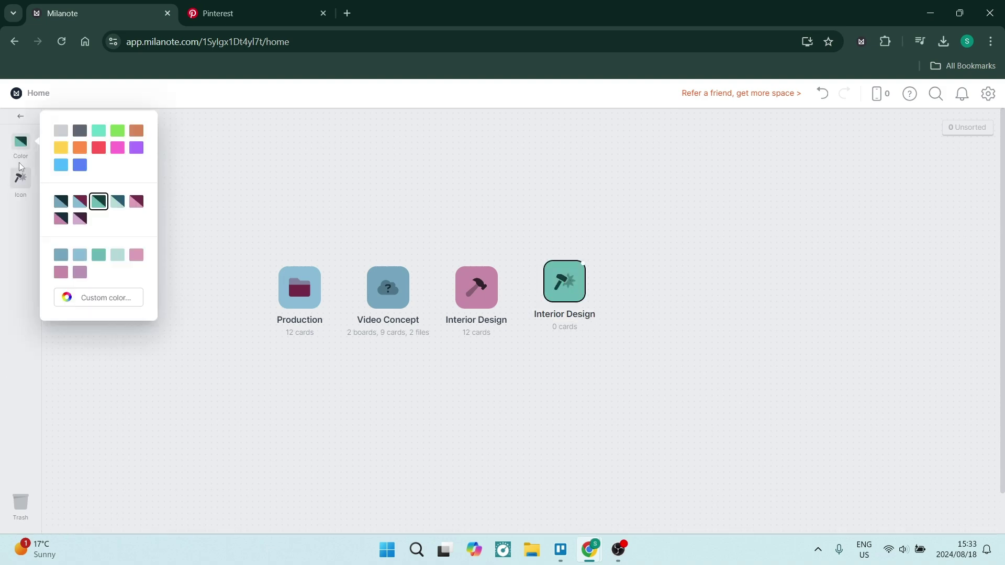
click(118, 152)
click(20, 178)
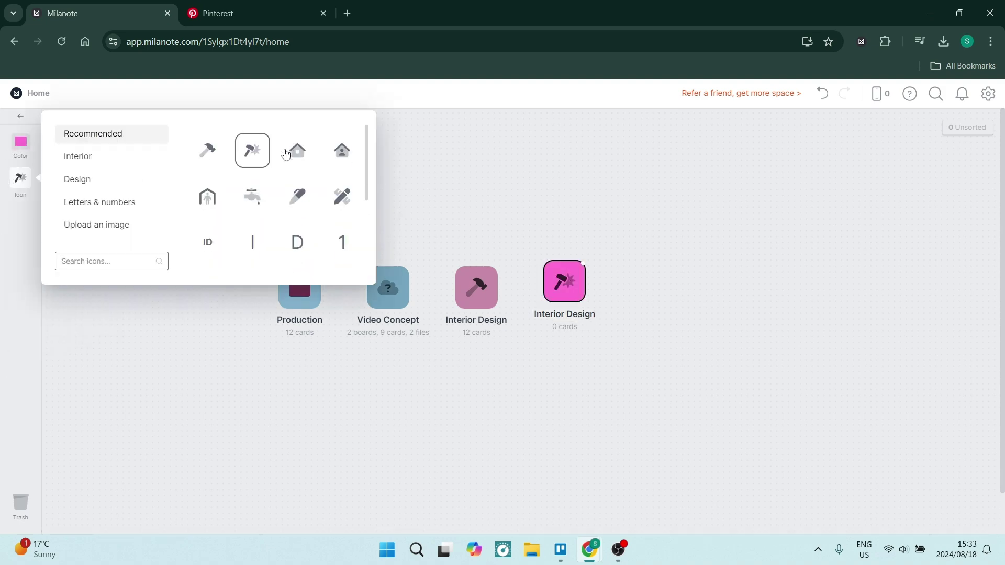
scroll(267, 224, down, 2)
click(208, 176)
Open the Interior Design board and search the templates for 'interior design'
click(494, 389)
double_click(566, 285)
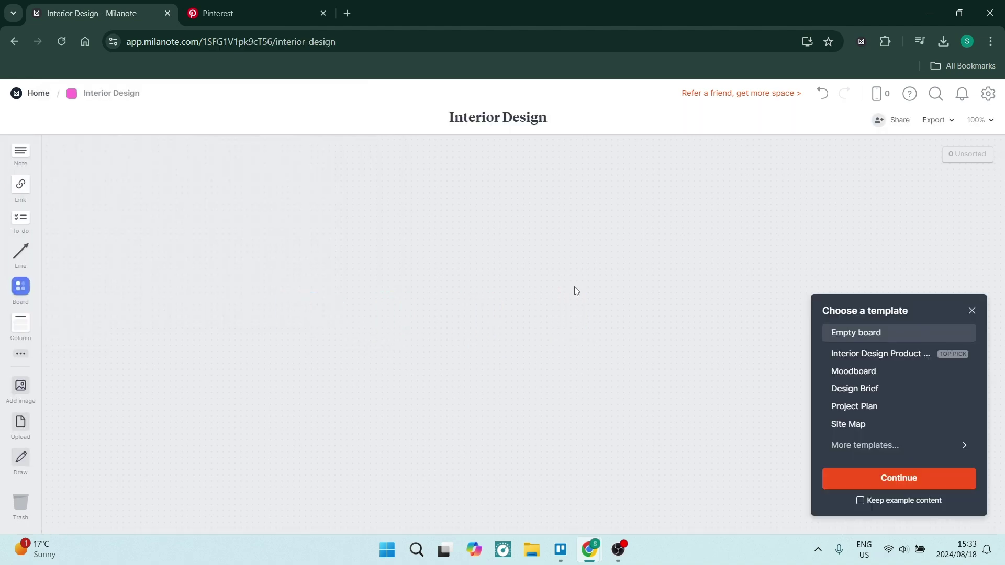
click(866, 444)
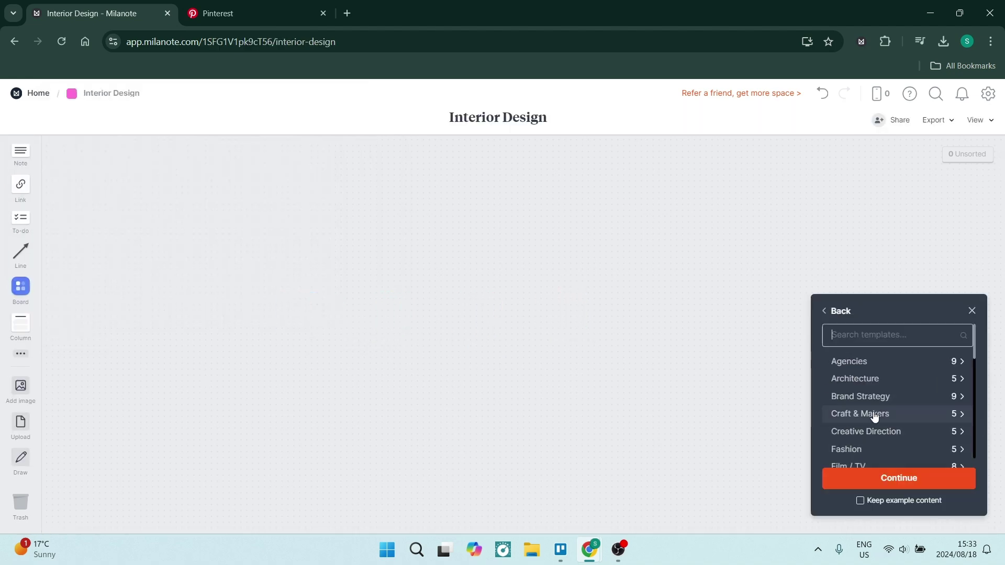
text(interior design)
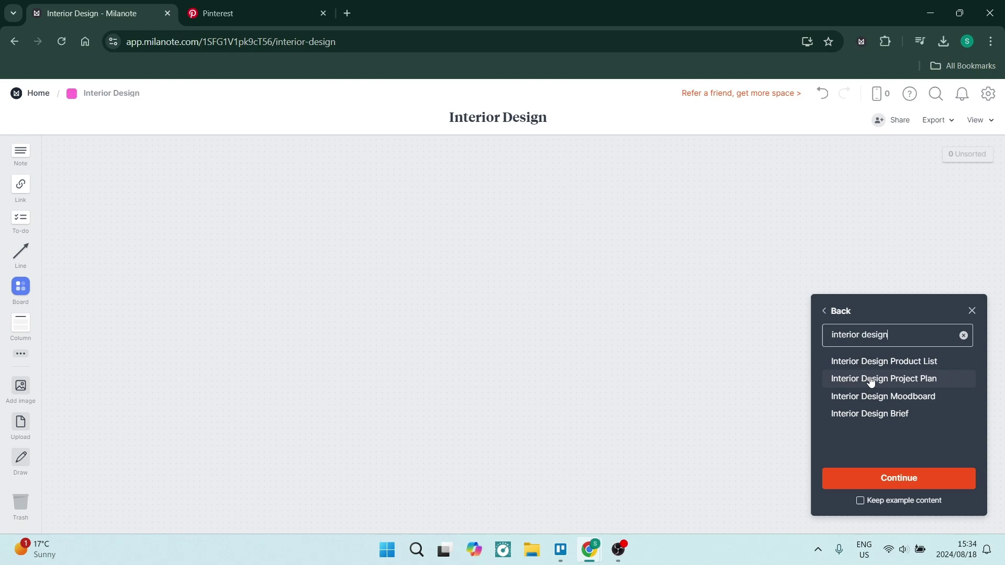
Compare the Product List, Project Plan, Moodboard and Brief templates, then apply Product List
click(871, 363)
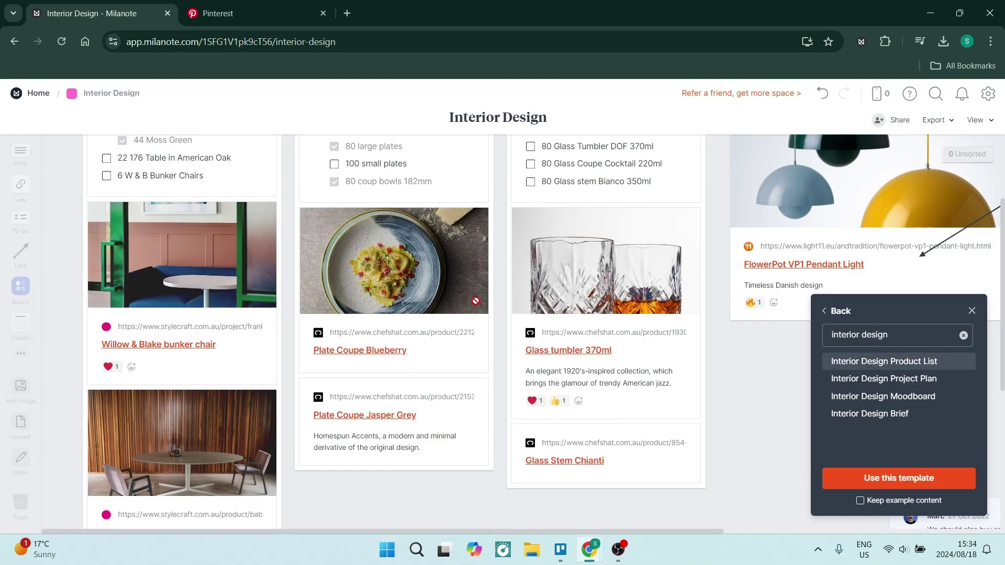
click(870, 377)
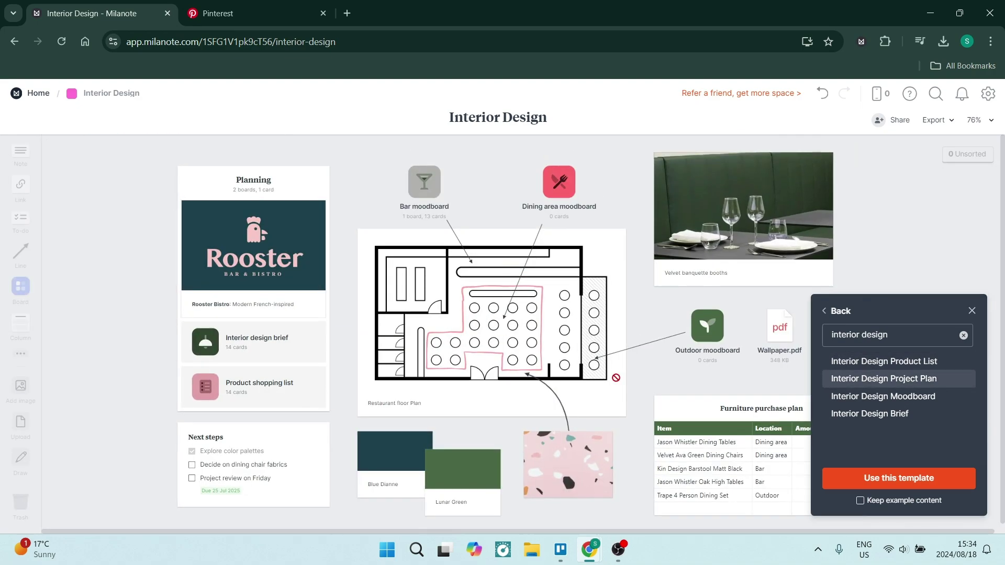
click(882, 396)
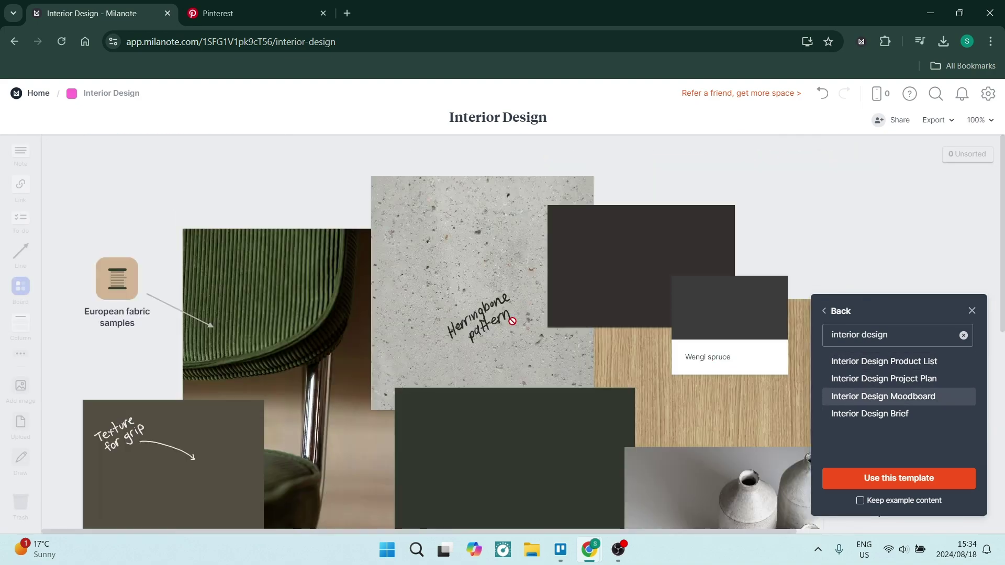
click(856, 414)
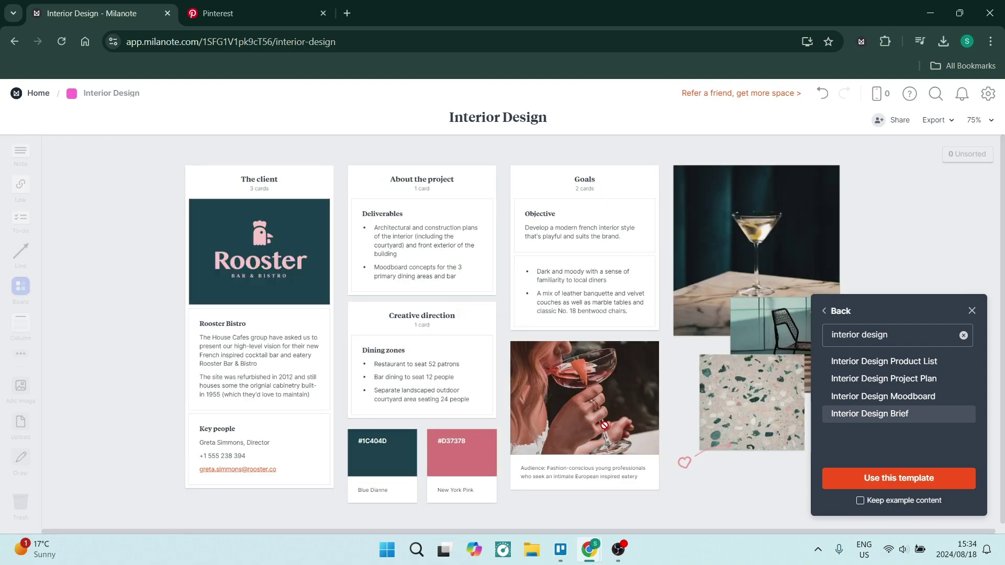
click(866, 361)
click(851, 379)
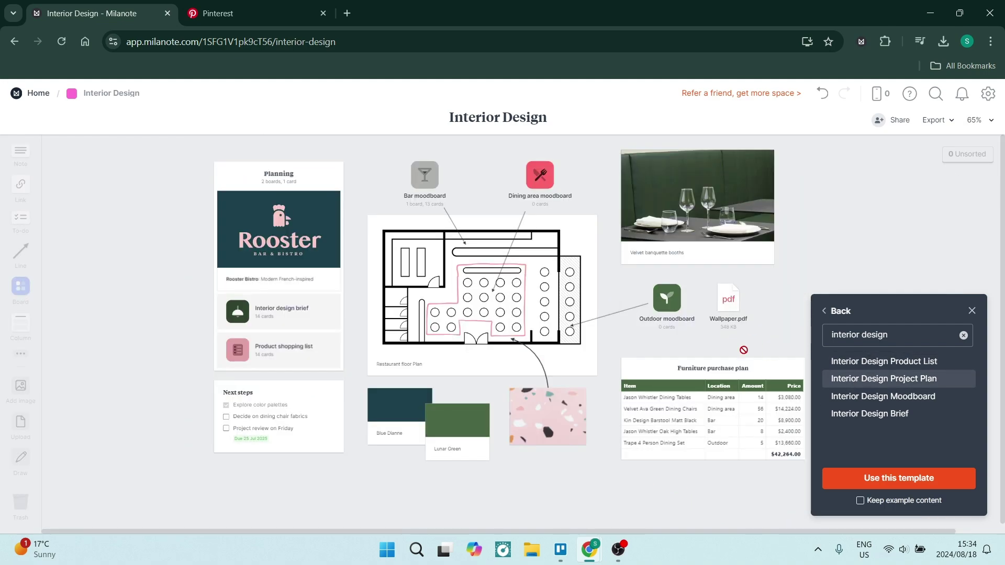
click(843, 361)
click(894, 479)
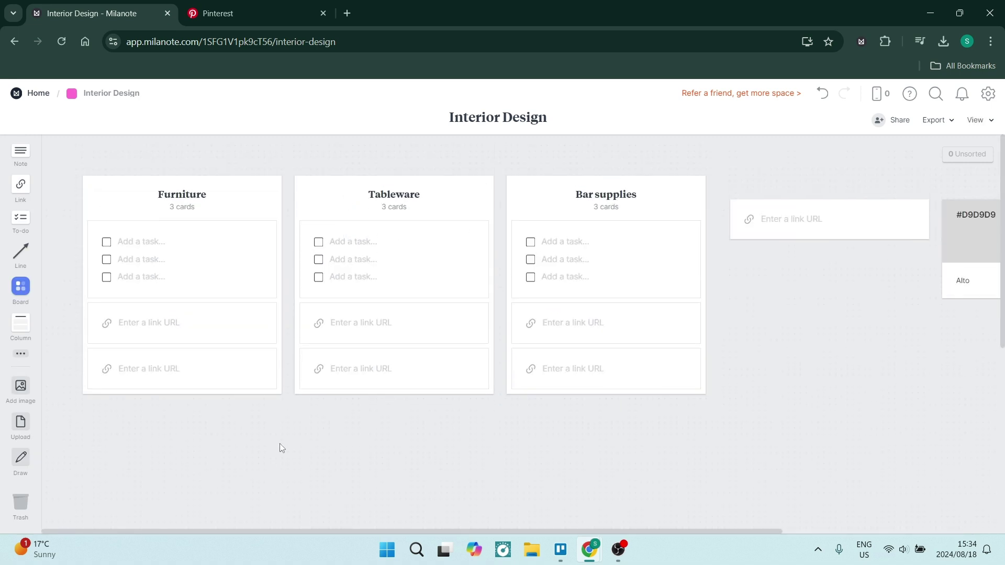
Retitle the three columns Kitchen Furniture, Lounge Furniture and Bedroom Furniture
click(179, 196)
double_click(375, 196)
text(Lounge Furniture)
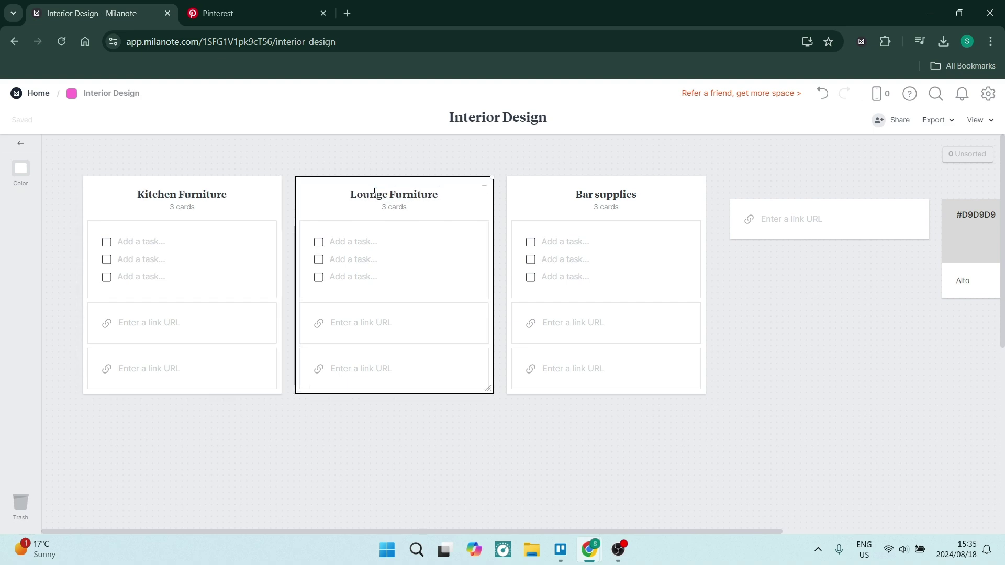
double_click(584, 194)
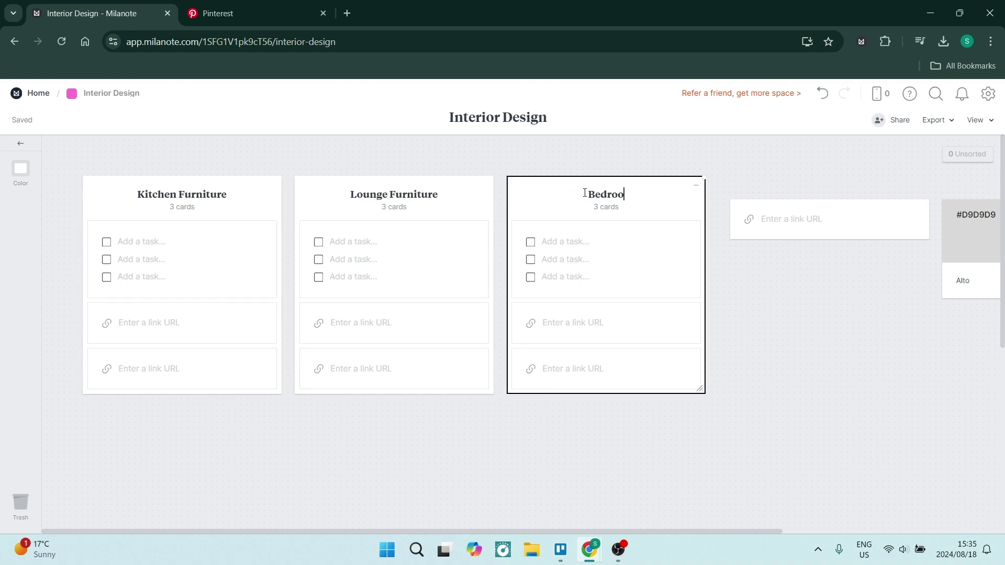
text(Bedroom Furniture)
key(Return)
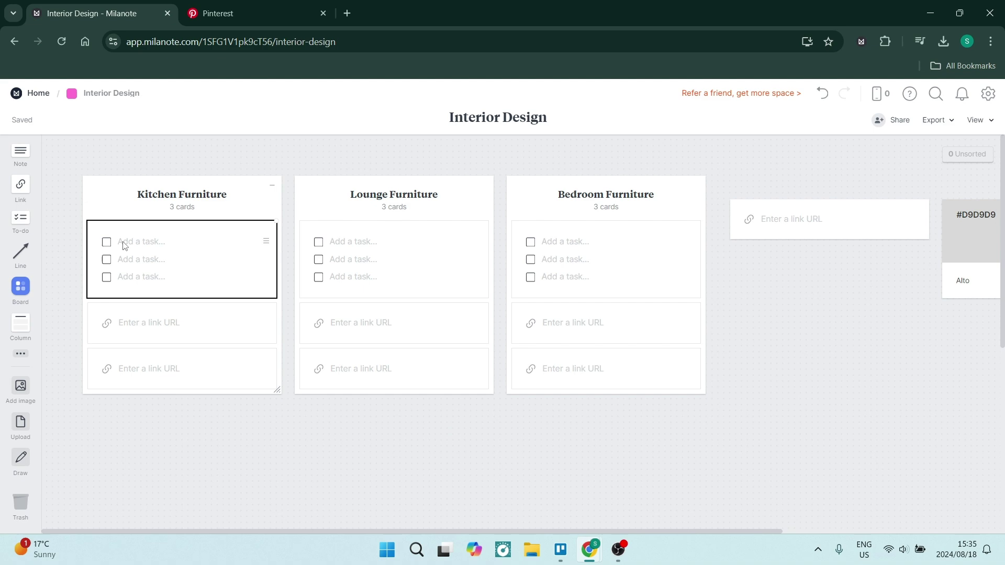
Select the link cards in the Kitchen Furniture column, then deselect them
click(153, 342)
click(203, 386)
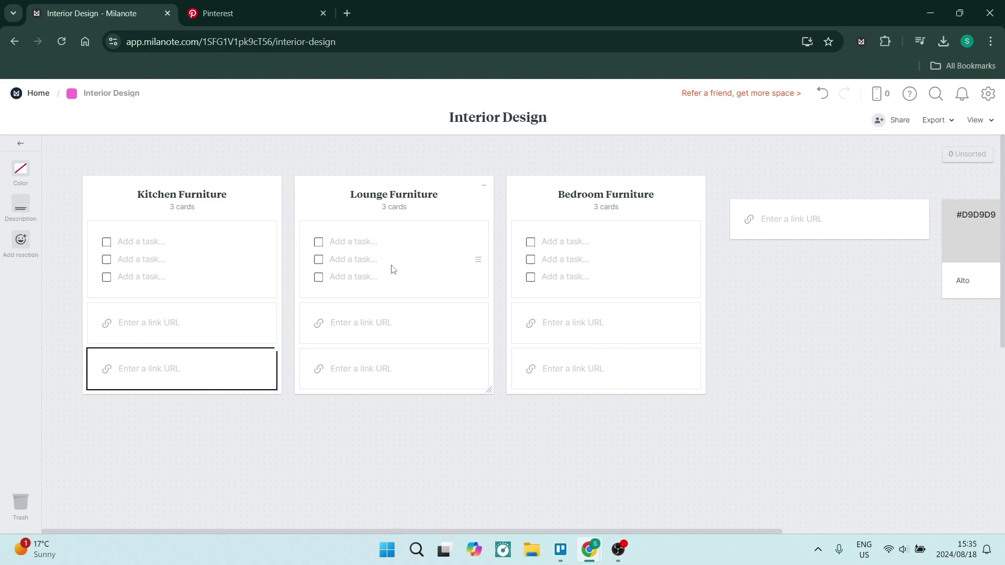
click(107, 367)
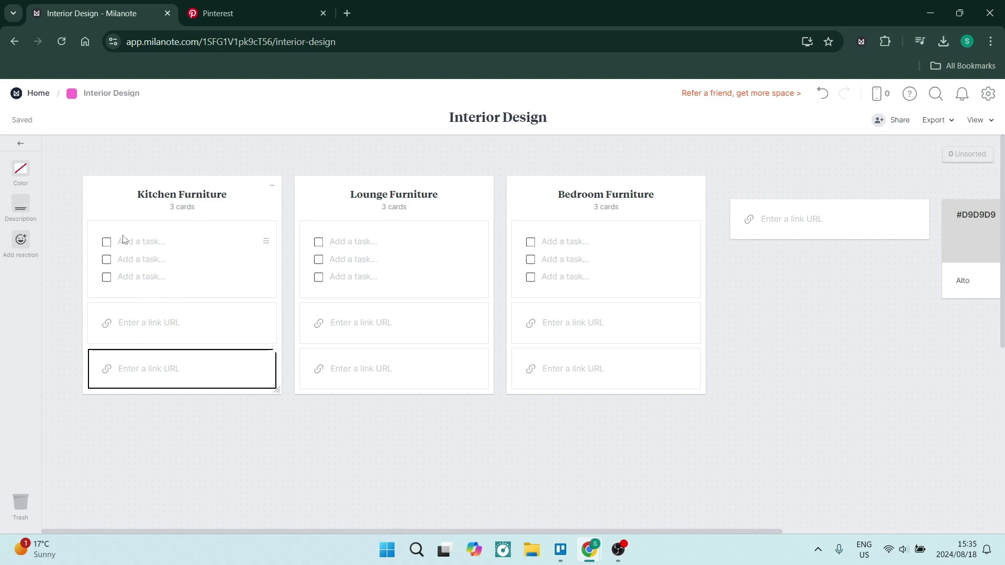
key(Escape)
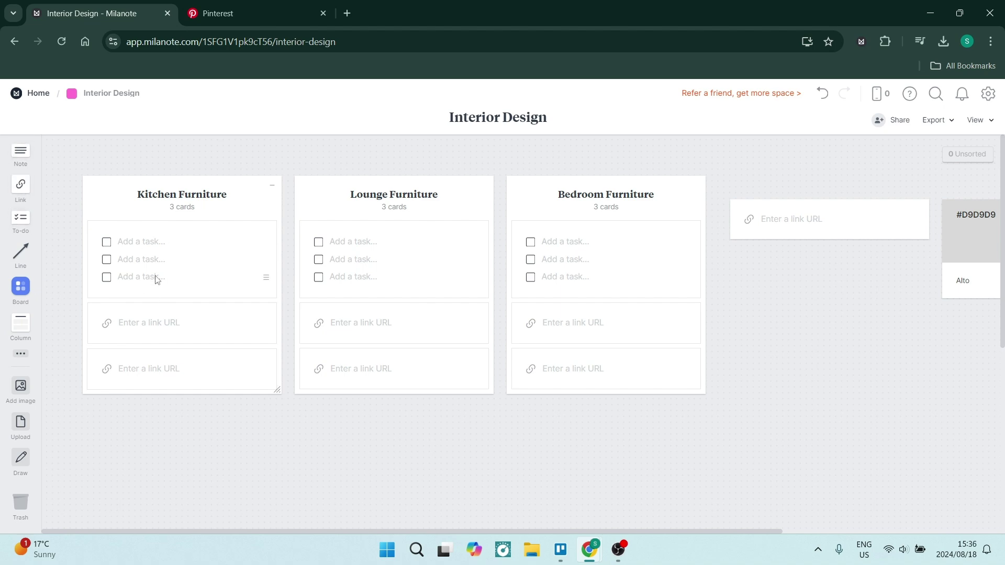
Copy the Kitchen Furniture column title and search Pinterest for it
click(21, 353)
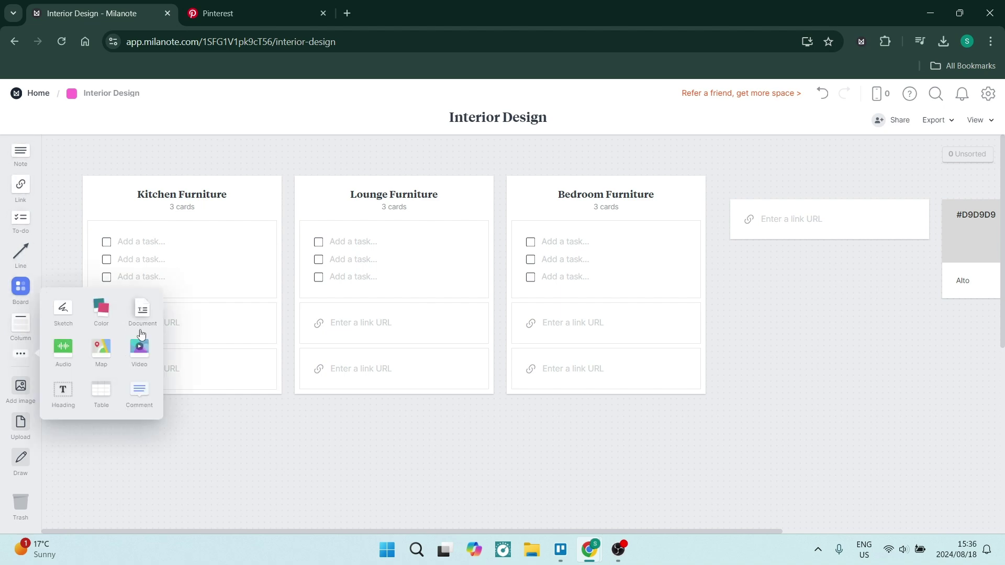
double_click(207, 202)
key(ctrl+c)
key(ctrl+Tab)
click(325, 104)
key(ctrl+v)
key(Return)
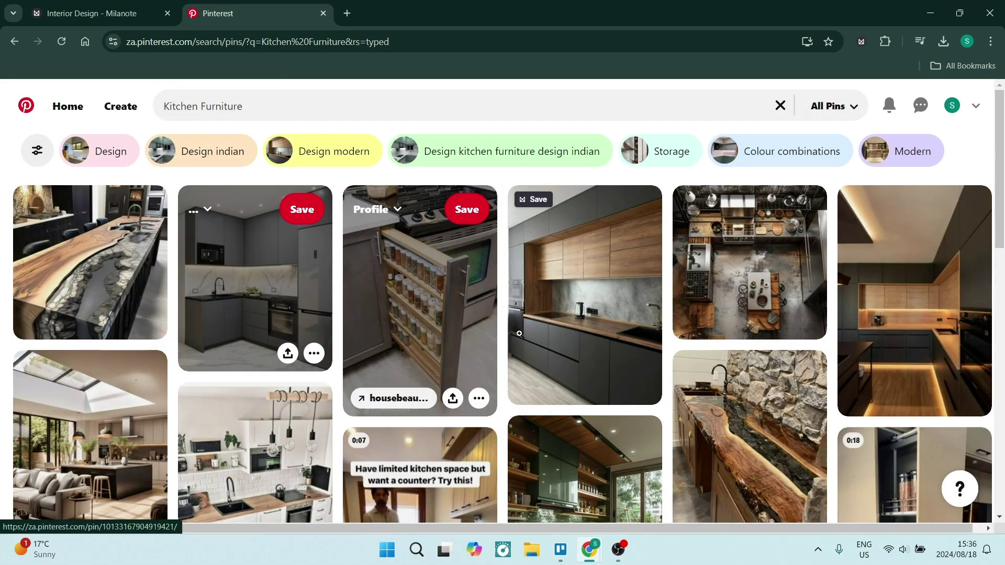
Clip the grey-and-wood kitchen pin to the pink Interior Design board
click(519, 333)
click(861, 41)
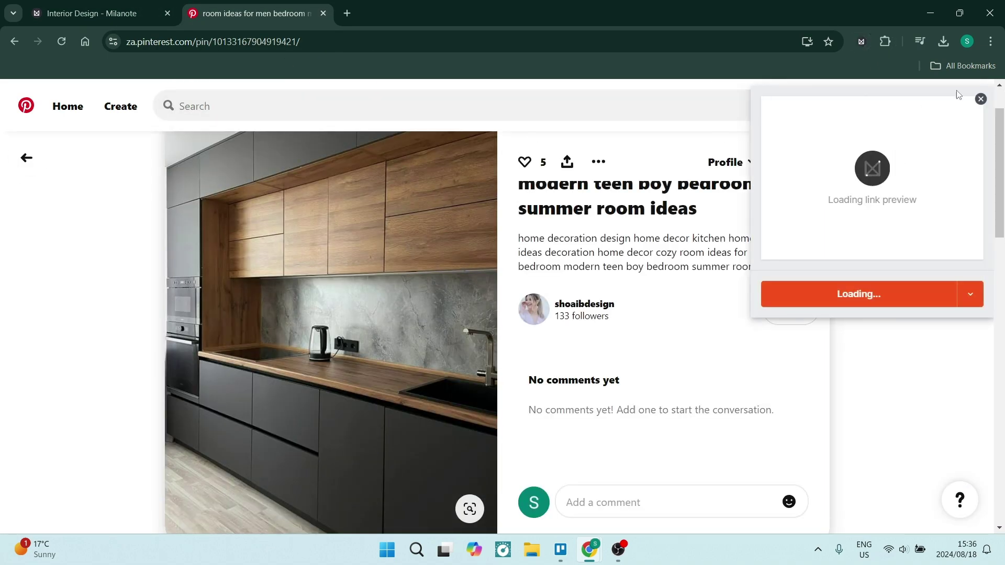
click(970, 348)
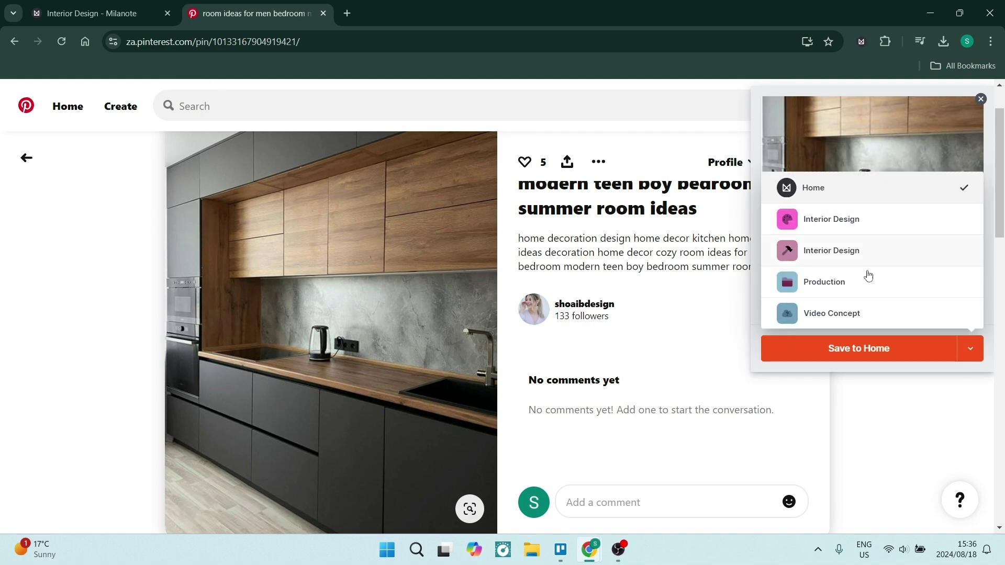
click(838, 220)
click(858, 348)
Return to the Milanote board and close the leftover Pinterest tabs
key(ctrl+Tab)
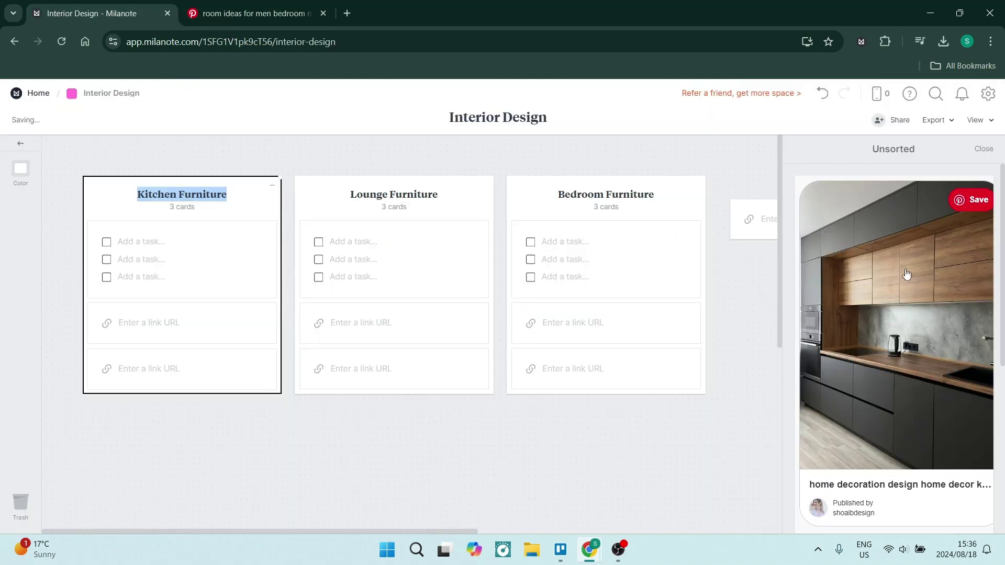
click(907, 284)
key(ctrl+w)
key(ctrl+shift+t)
click(323, 13)
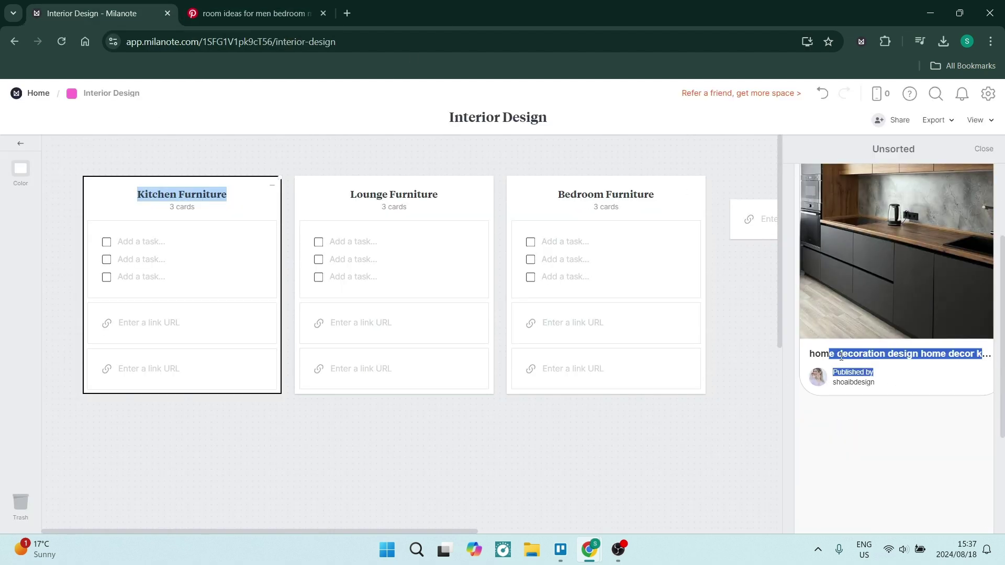
key(ctrl+shift+t)
click(323, 13)
click(193, 432)
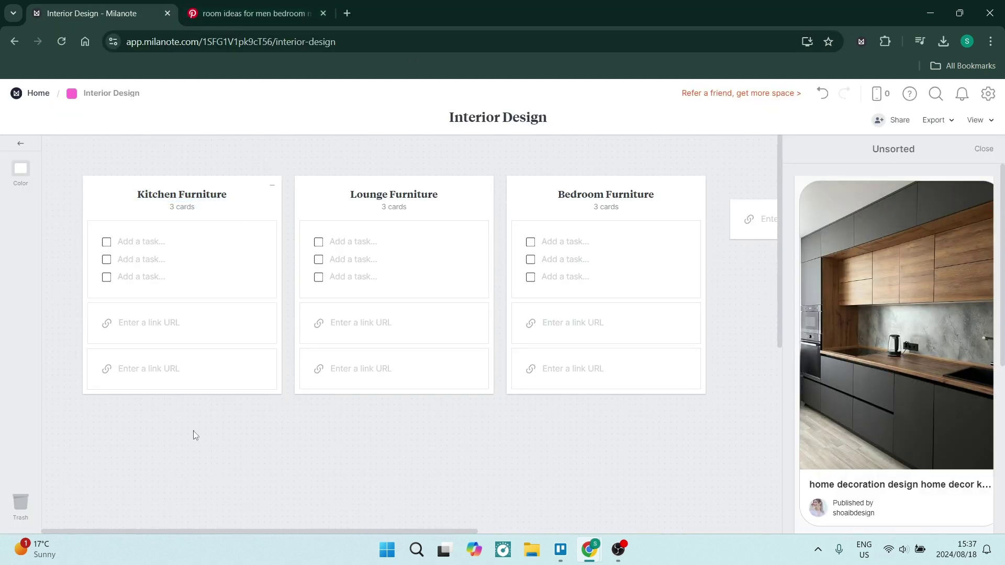
Save the white kitchen pin from the Kitchen Furniture results to the Interior Design board
click(251, 13)
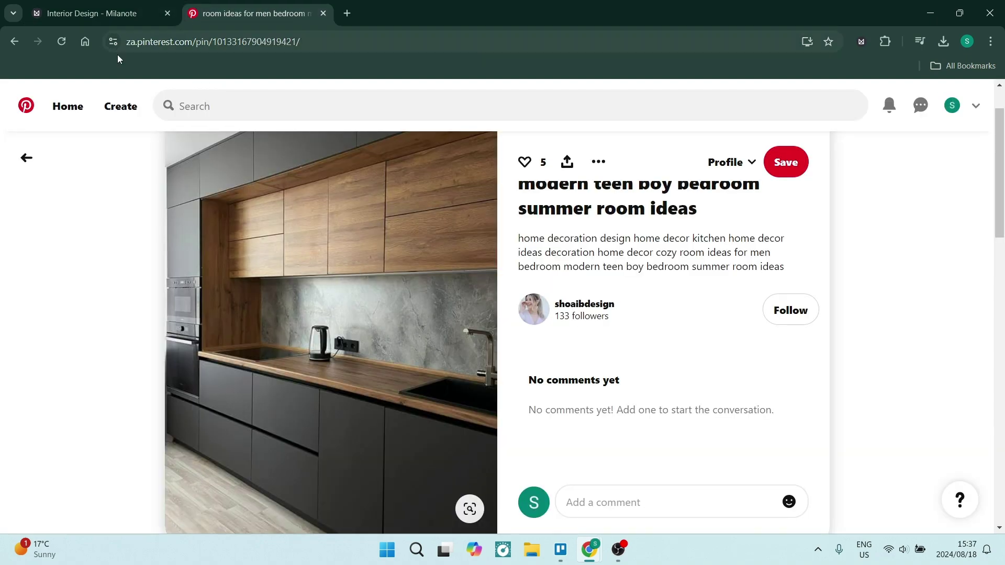
click(25, 157)
scroll(285, 314, down, 3)
right_click(234, 314)
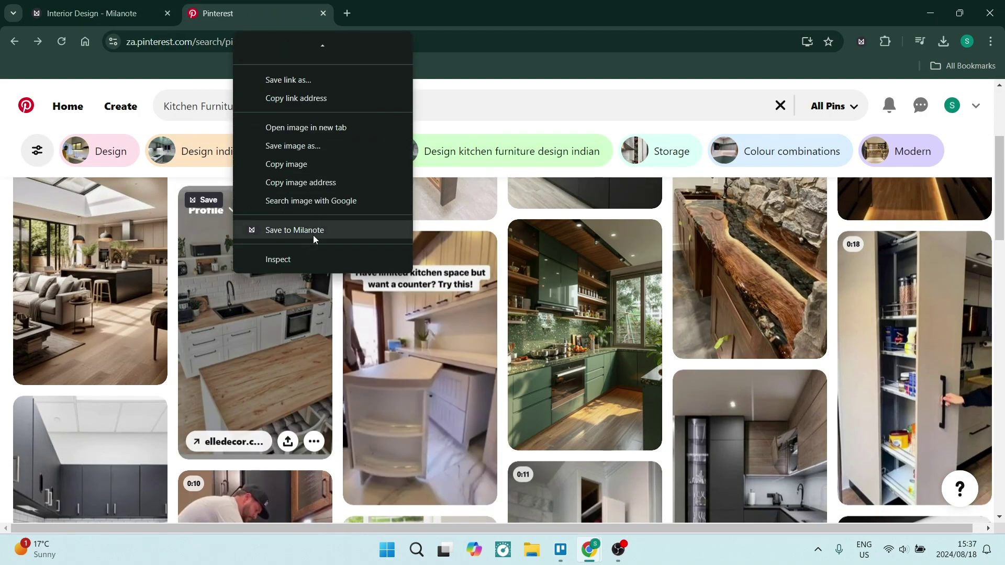
click(312, 231)
click(970, 471)
click(863, 471)
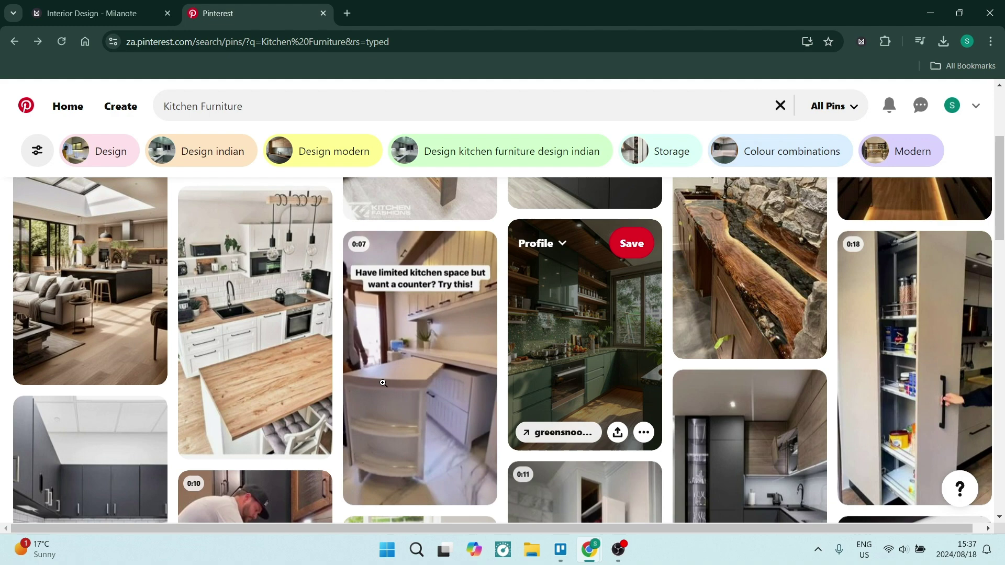
click(79, 13)
Return to the Milanote board and collapse its unsorted items
click(982, 152)
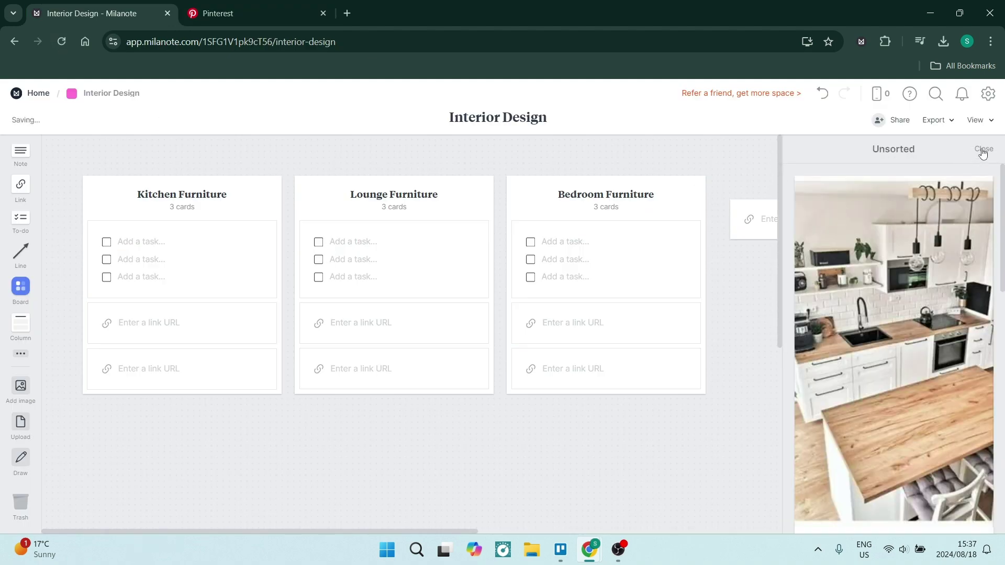
click(254, 13)
click(105, 13)
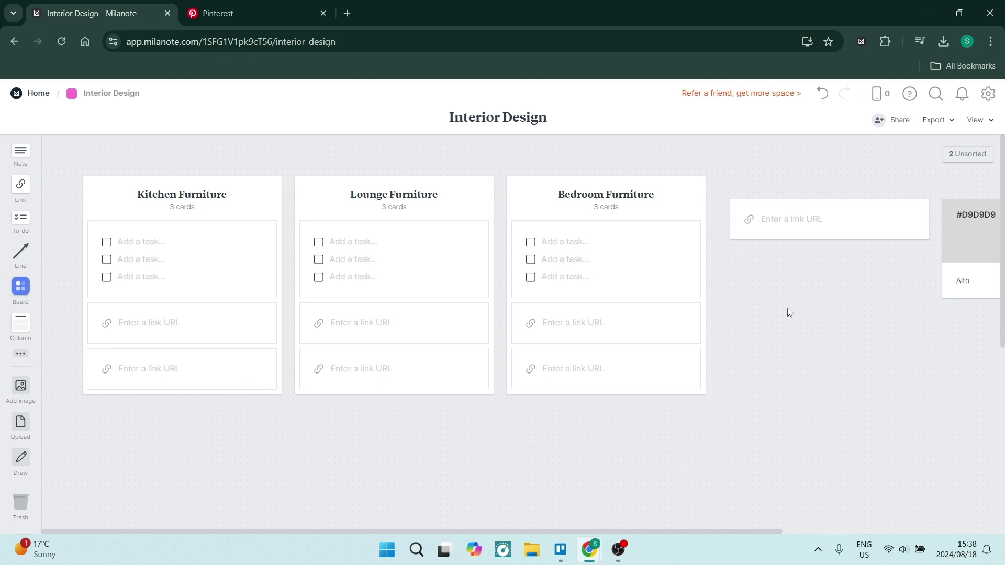
Finish typing the project's Summary text and reveal the hidden project property
text(quip)
text(me)
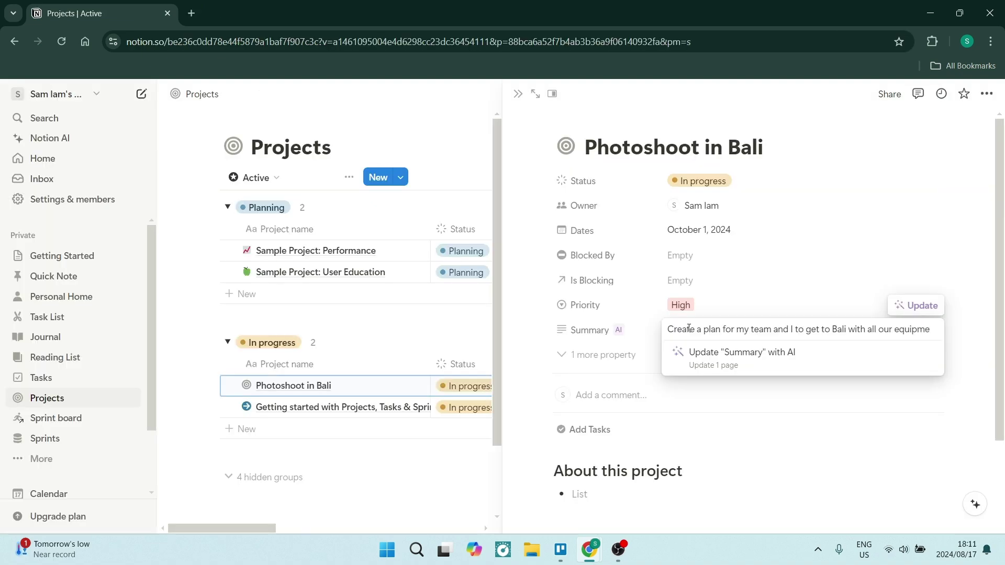
text(nt for a 3 day photoshoot.)
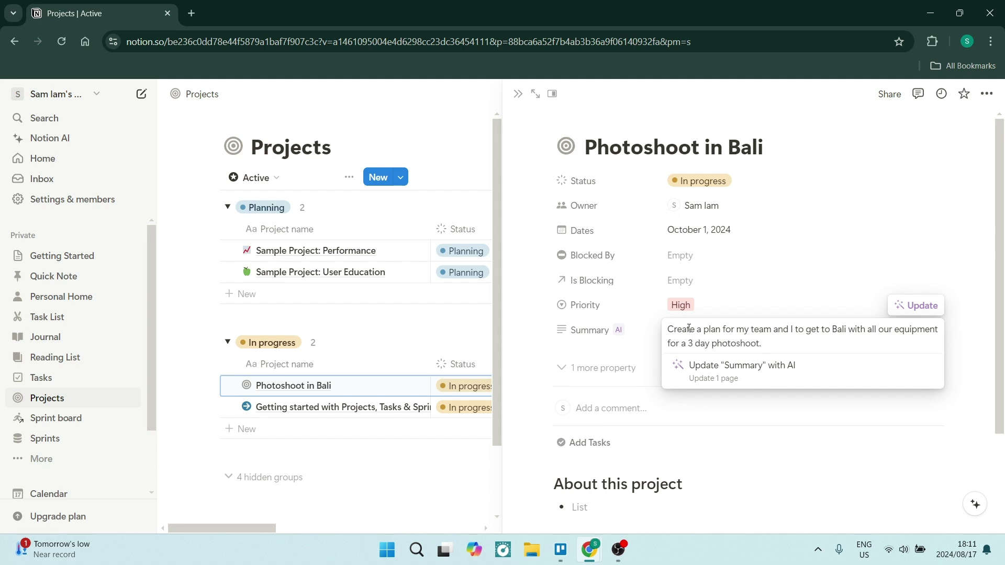
key(ctrl+a)
key(ctrl+c)
key(Escape)
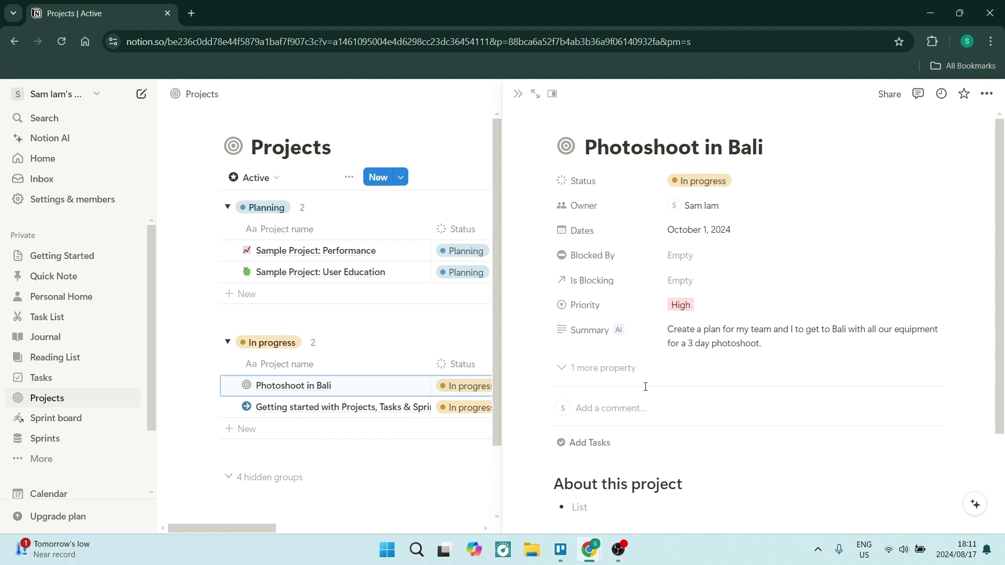
click(602, 368)
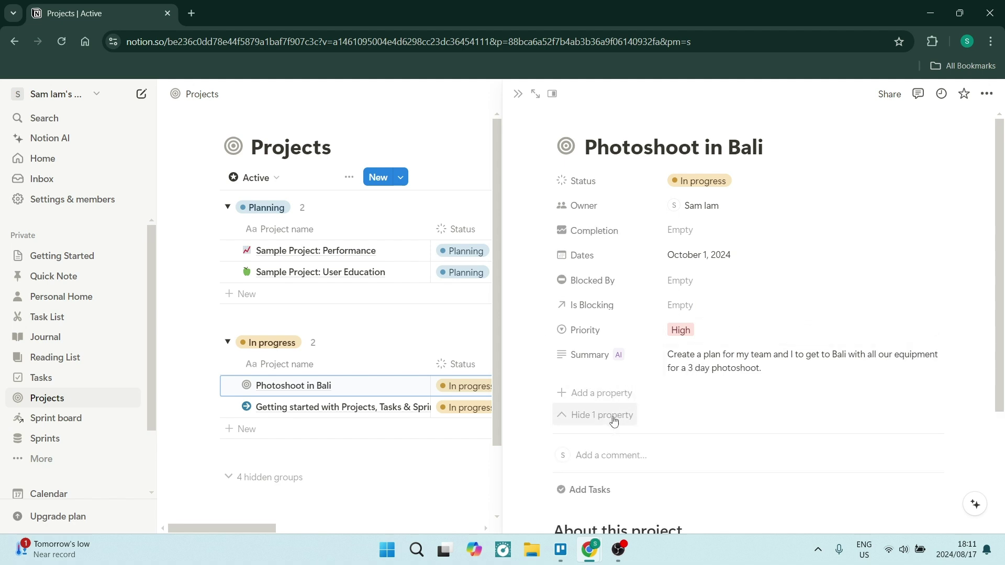
scroll(613, 422, down, 3)
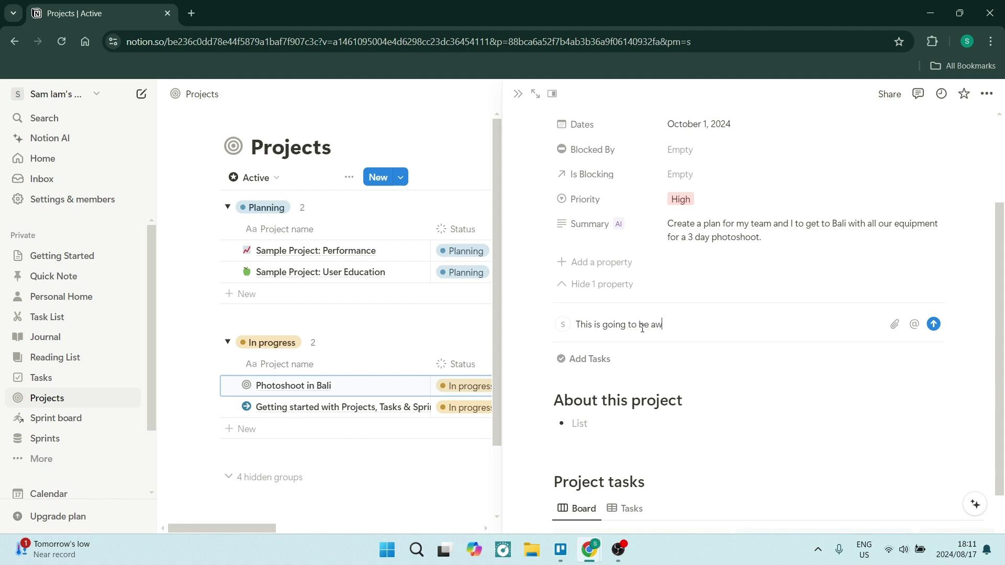
Link the Write project proposal, Add a new task and Build data dashboards tasks, then open Notion AI
click(603, 365)
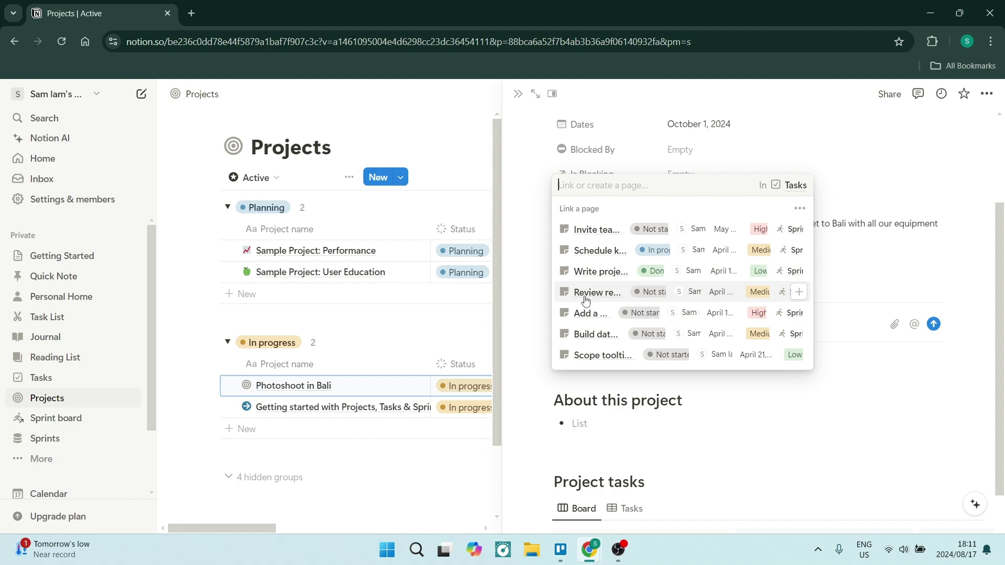
click(579, 271)
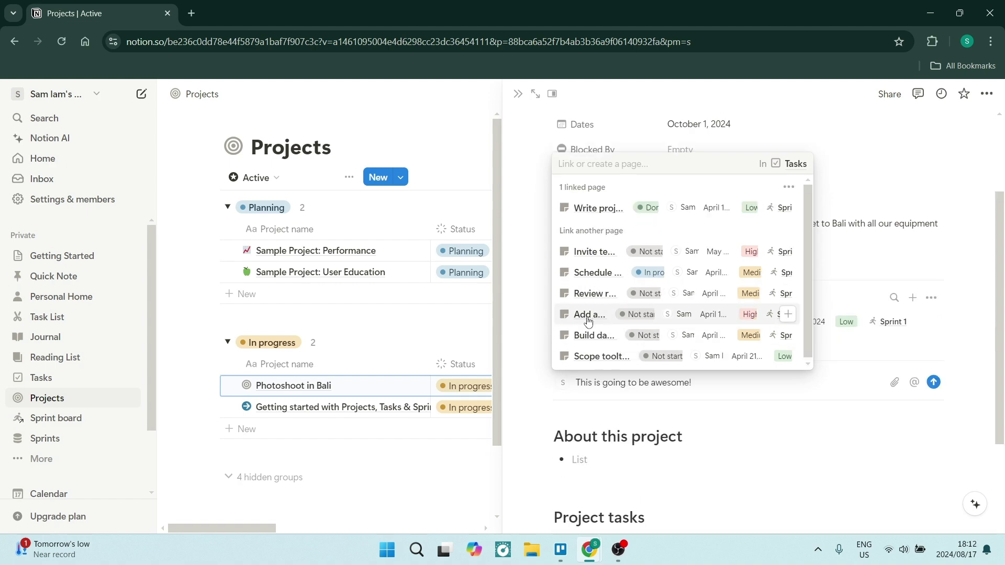
click(586, 317)
click(580, 336)
key(Escape)
scroll(699, 362, down, 4)
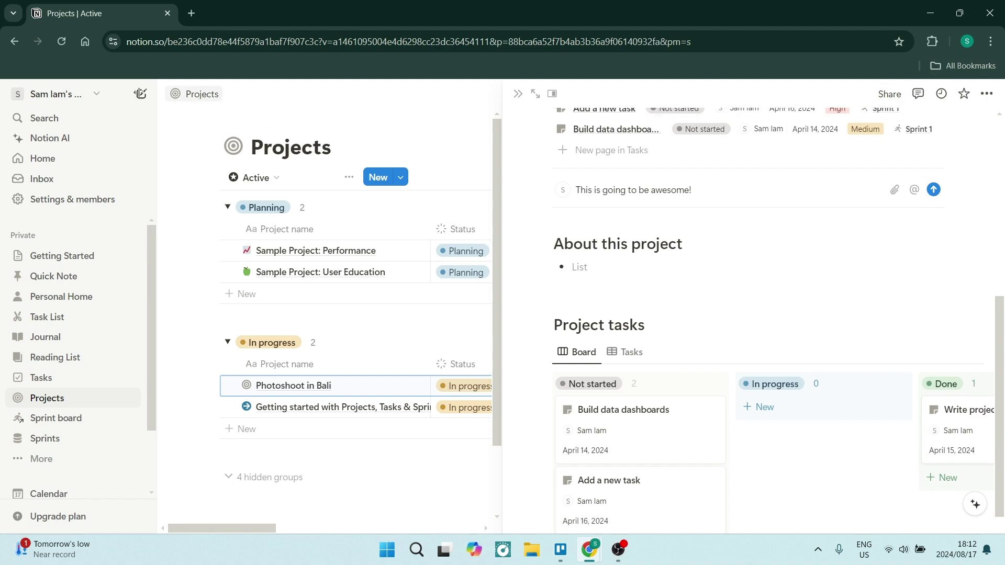
click(49, 138)
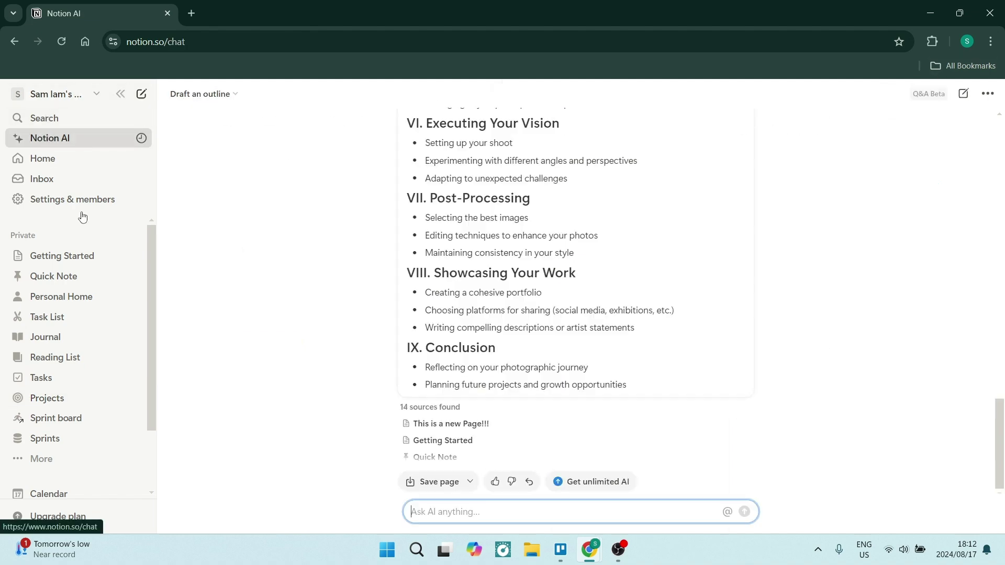
Add the reminder 'Don't forget to pack extra sock on the bali trip!' to Quick Note
click(44, 276)
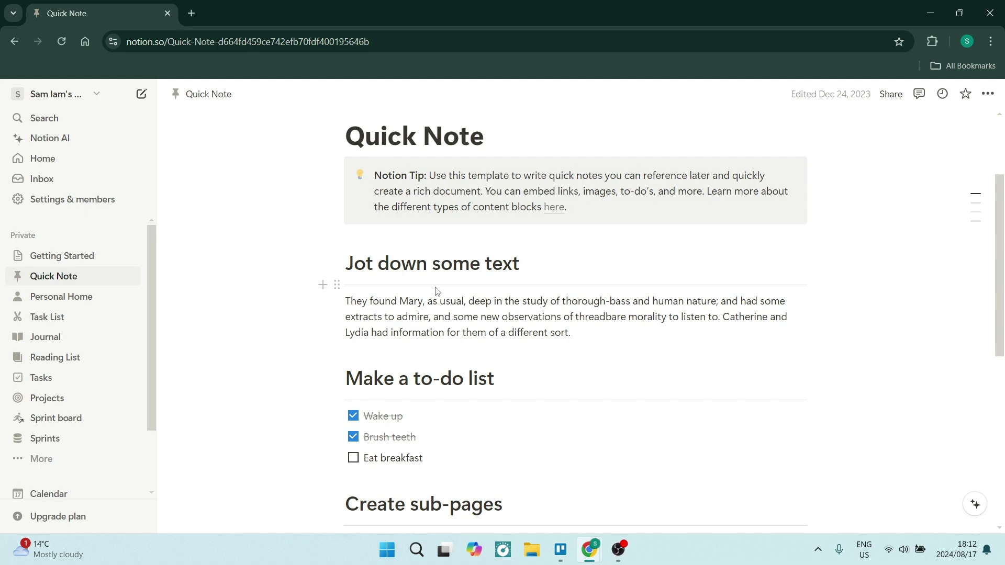
scroll(441, 333, down, 7)
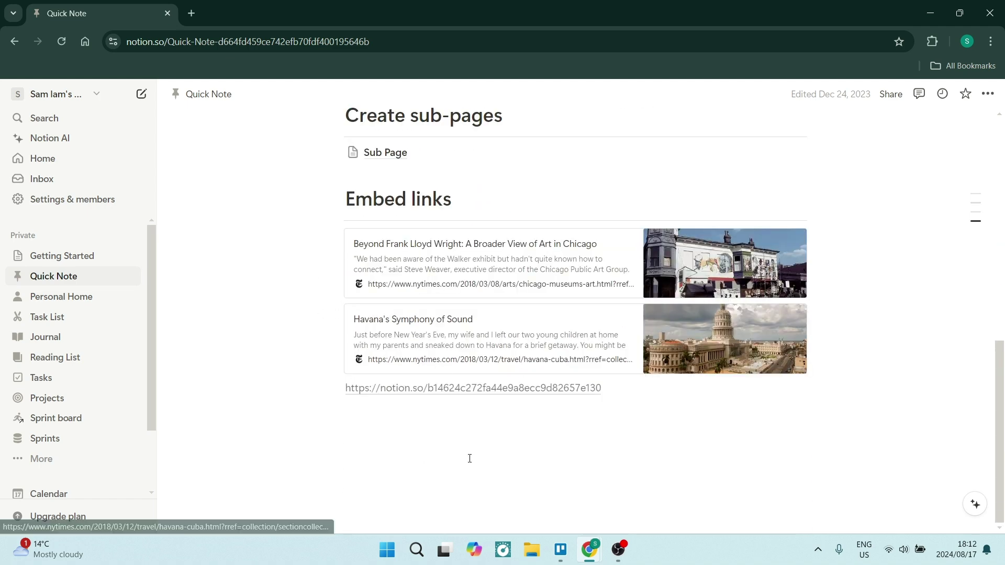
click(469, 459)
text(Don’t forget to pack extra s)
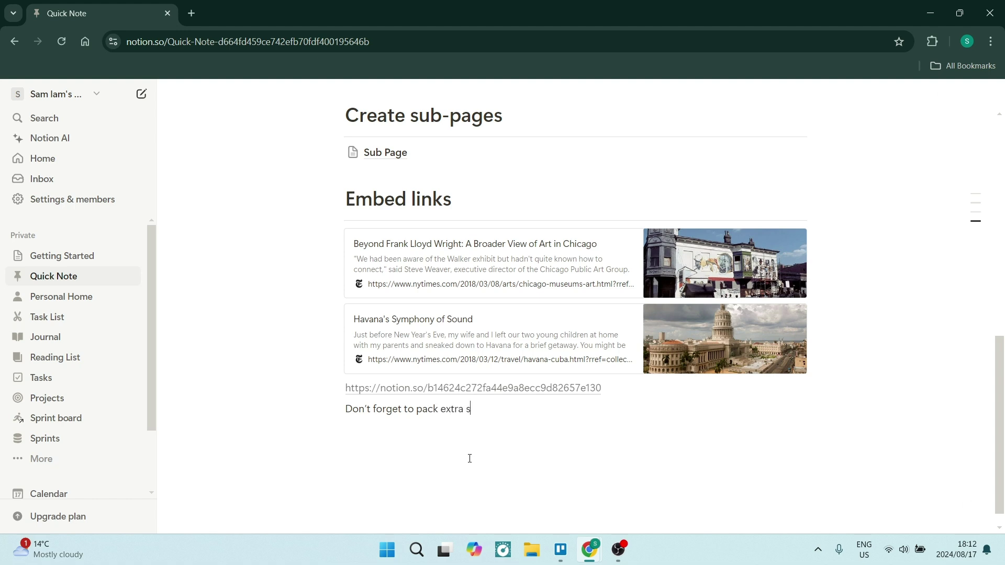
text(n't forget to pack extra sock on the bali trip)
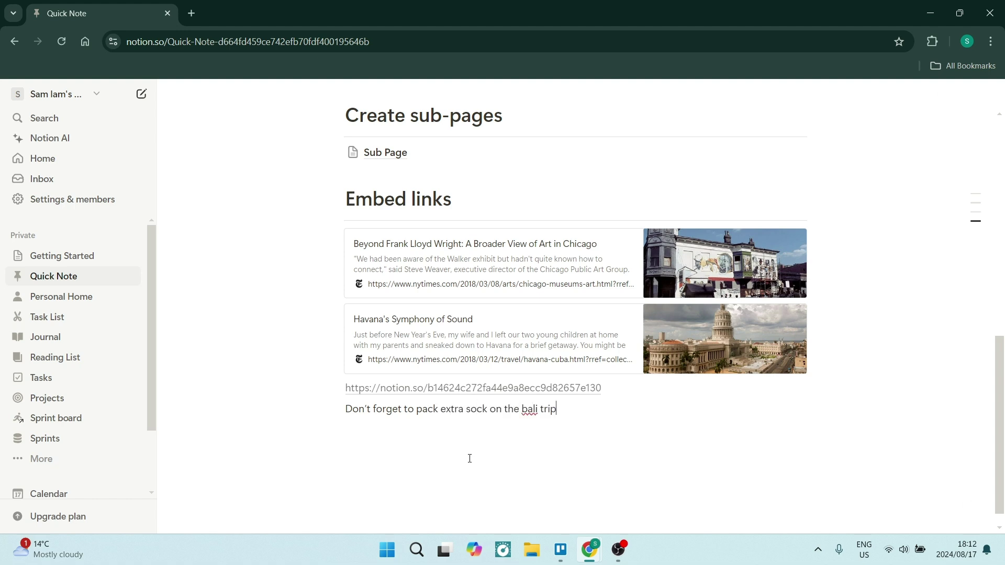
text(!)
key(Return)
Have Ask AI write a 3-day Bali photoshoot plan from the pasted prompt
text(/)
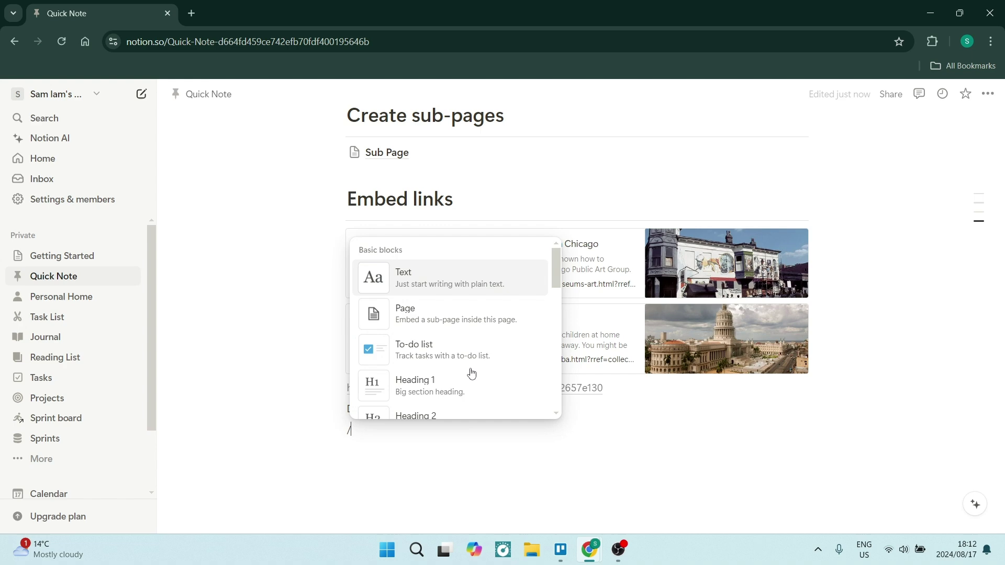
scroll(465, 366, down, 5)
scroll(460, 351, down, 3)
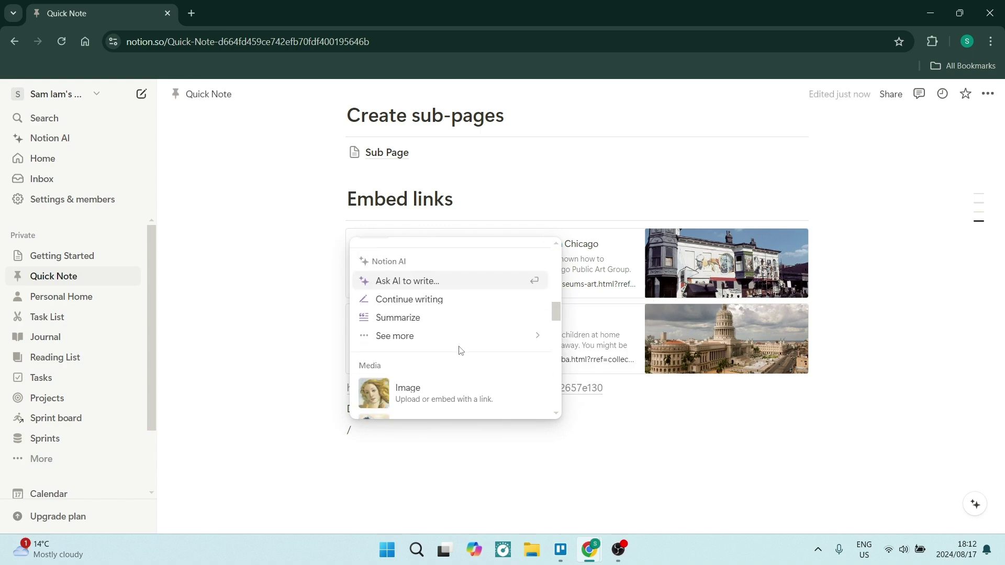
click(441, 287)
key(ctrl+v)
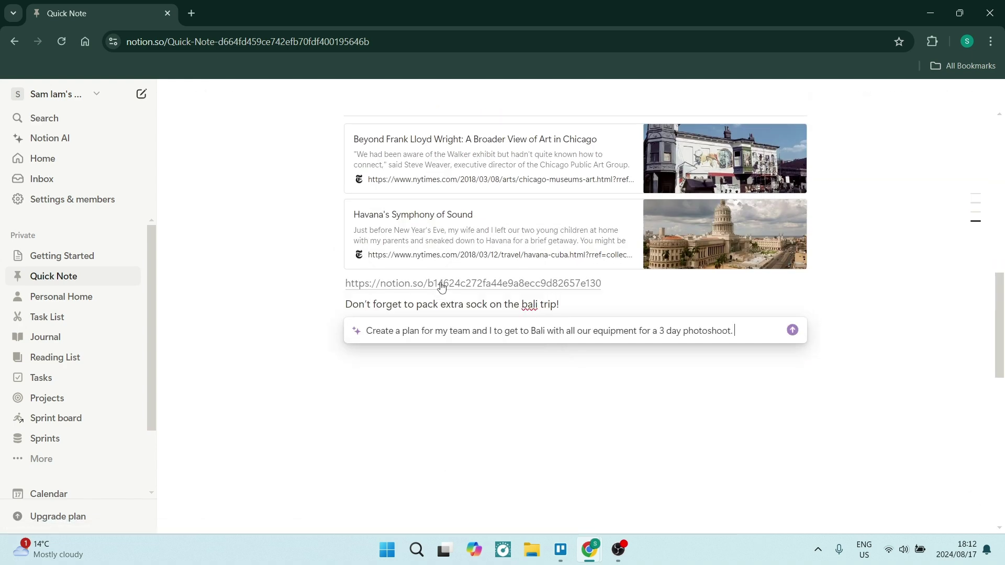
key(Return)
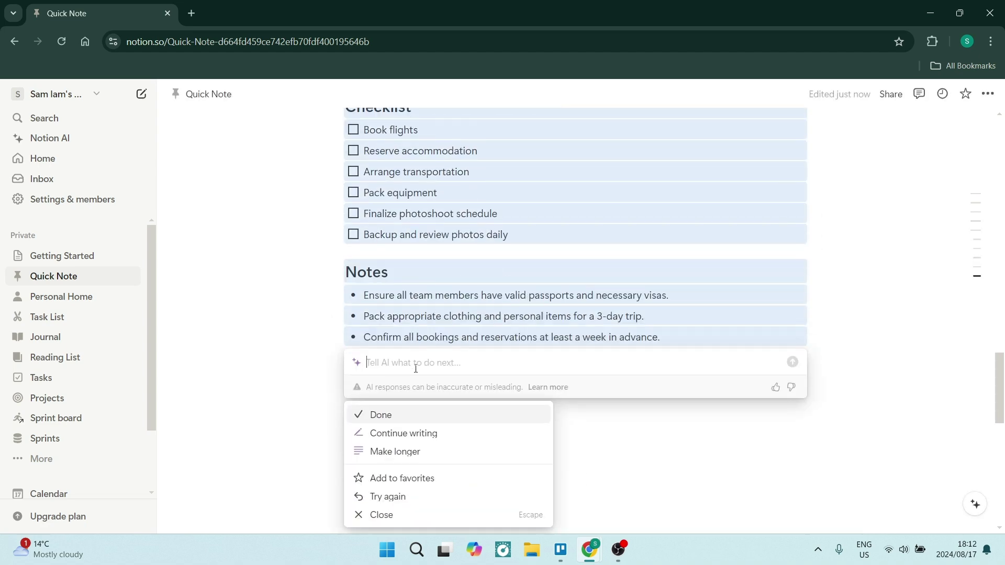
Send the AI a thank-you reply and accept the generated content
text(This is fantastic work. Thank you very much!)
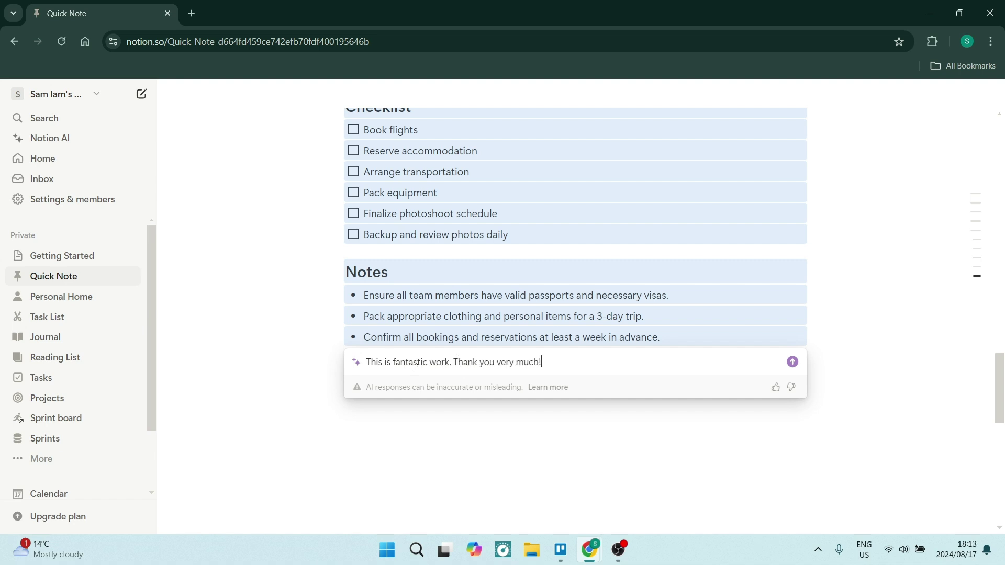
key(Return)
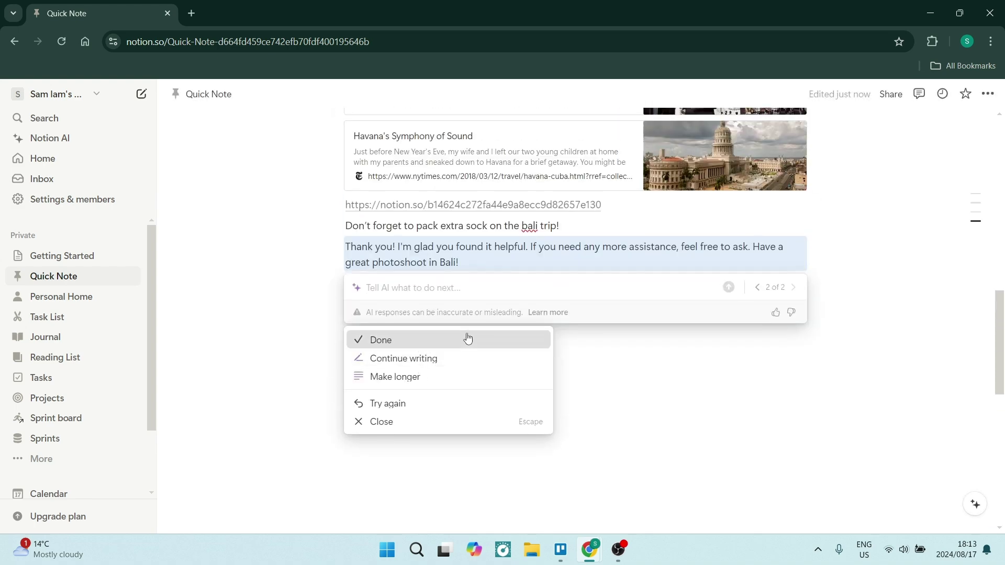
click(466, 340)
scroll(471, 356, up, 12)
scroll(474, 318, up, 3)
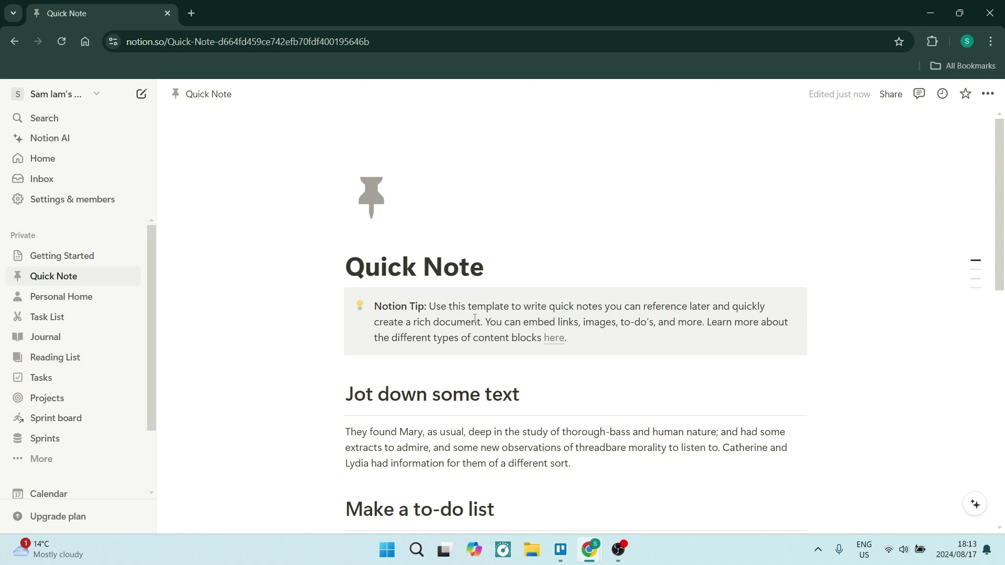
Go to the workspace People settings and start an invite, keeping the Workspace owner role
click(37, 199)
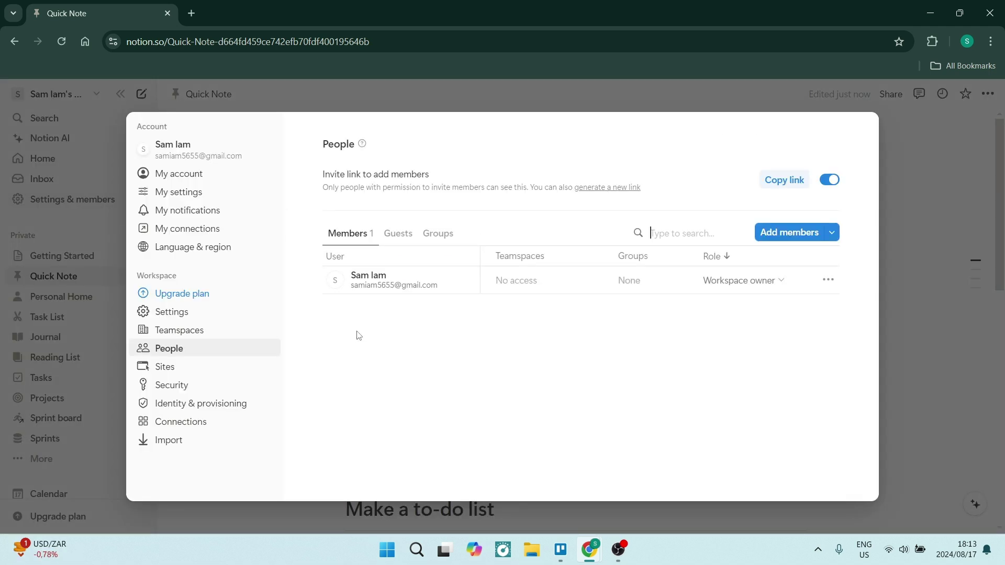
click(179, 195)
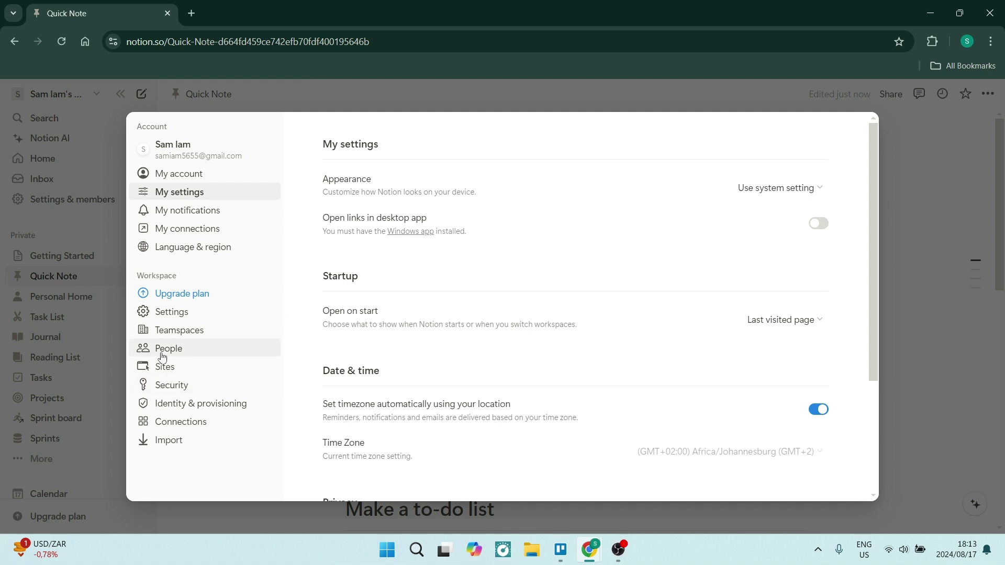
click(162, 349)
click(768, 232)
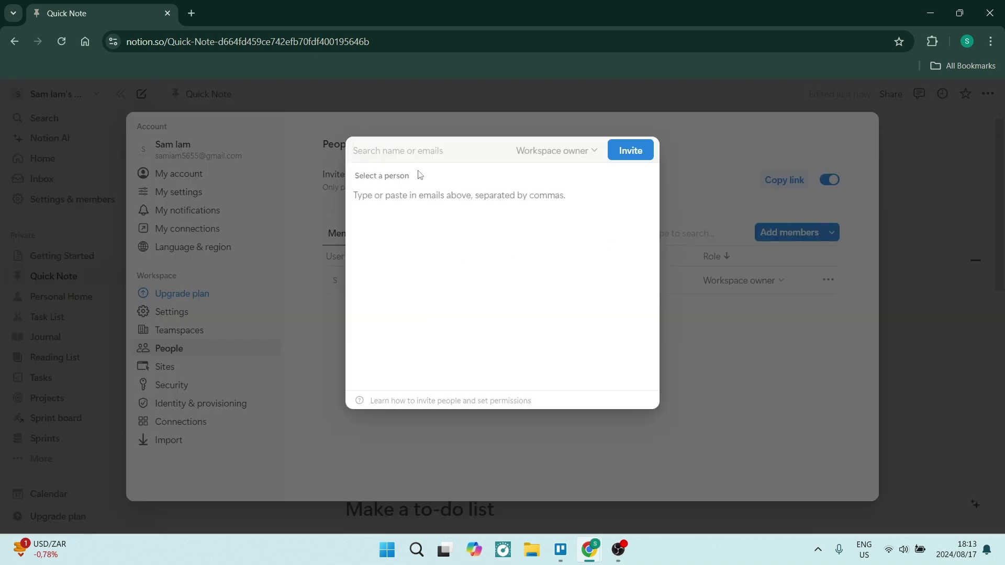
click(576, 152)
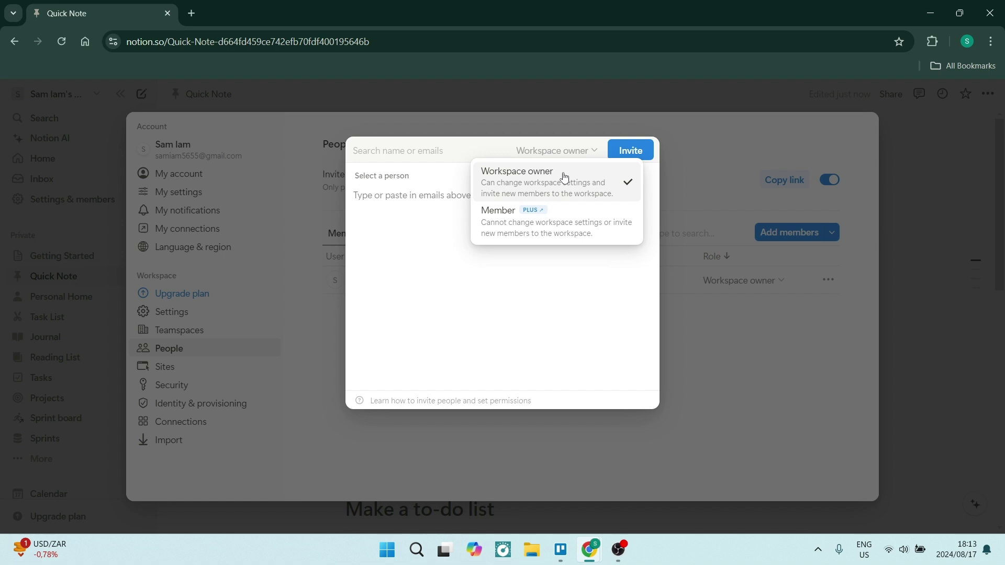
click(571, 155)
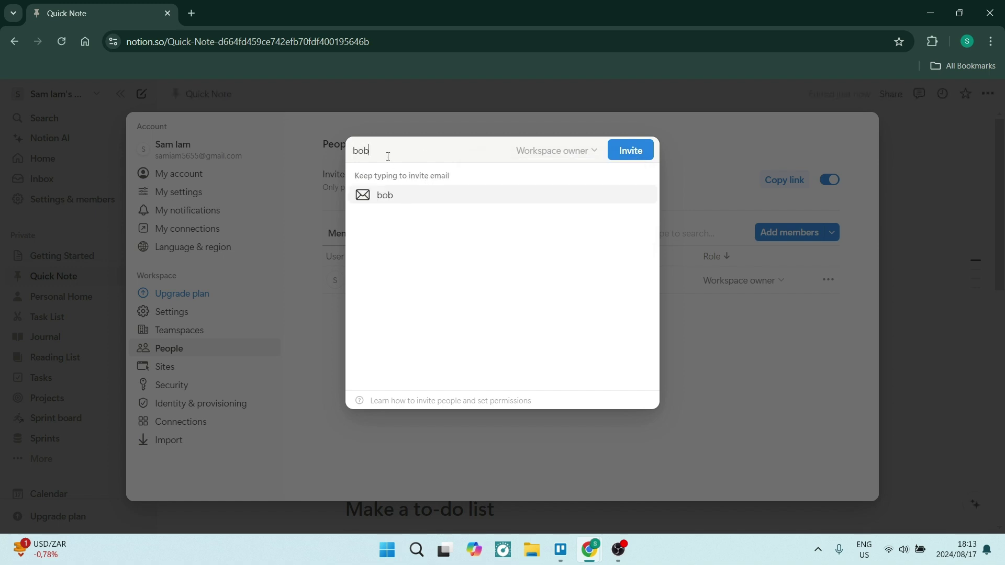
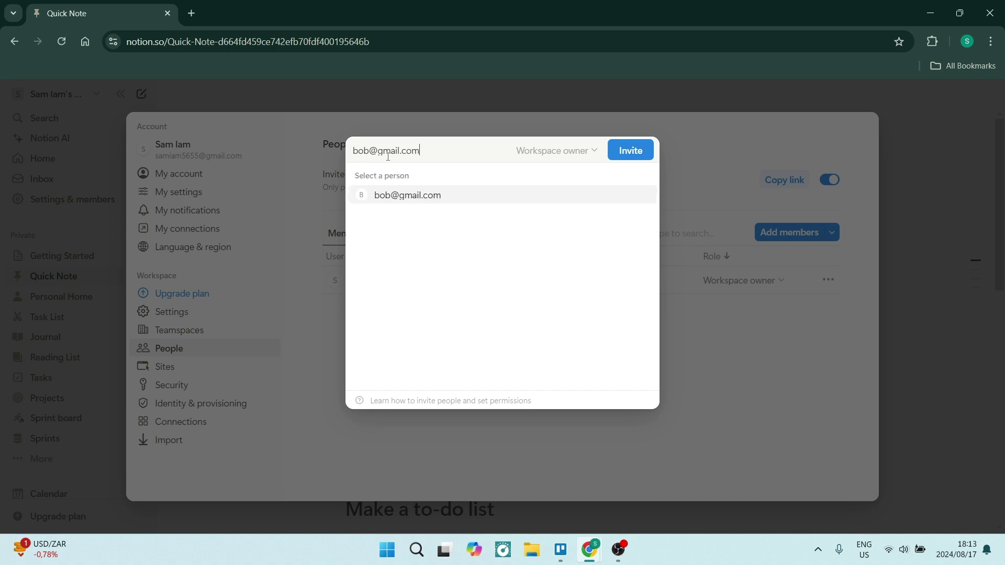
Enter three team members' e-mail addresses into the invite
click(411, 190)
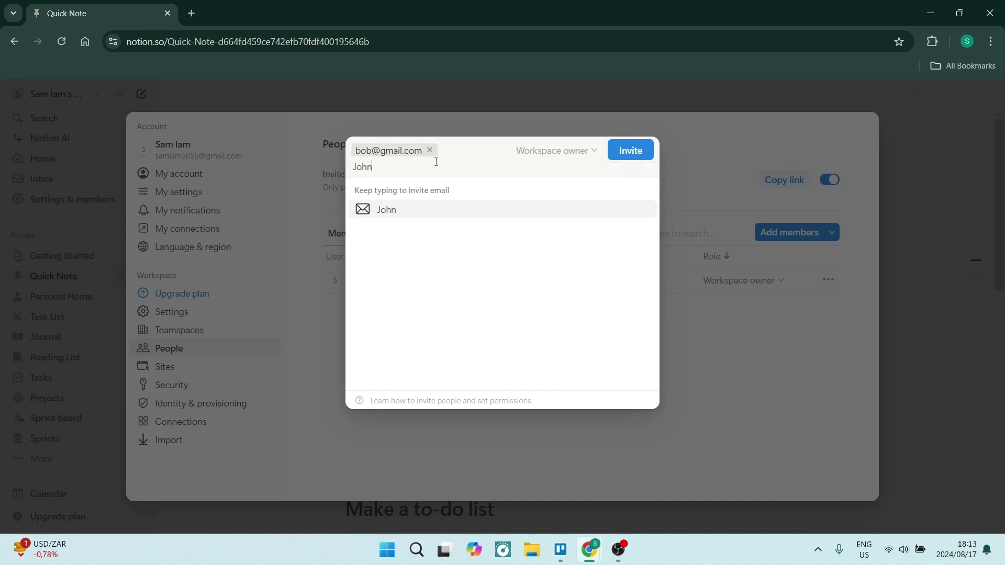
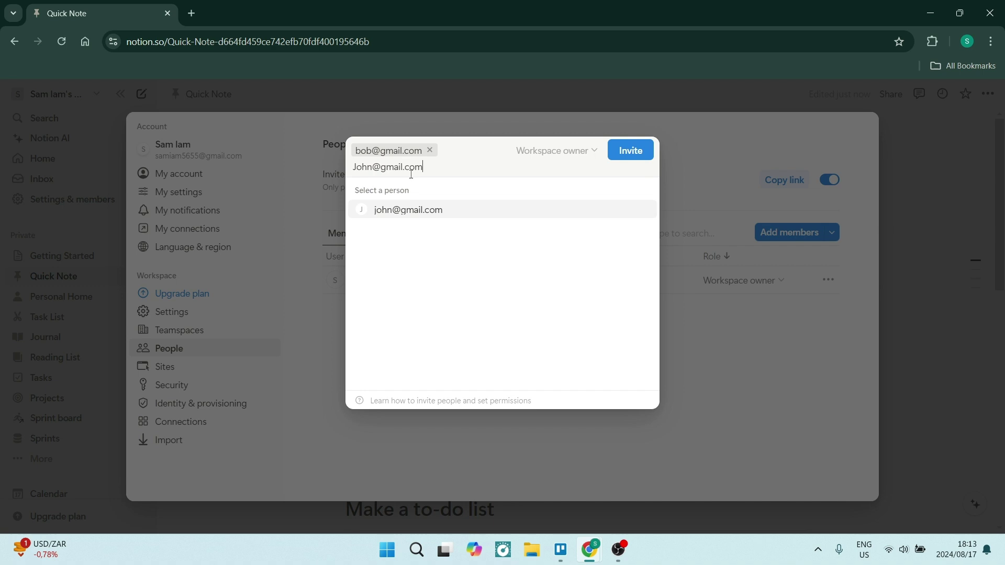
click(390, 214)
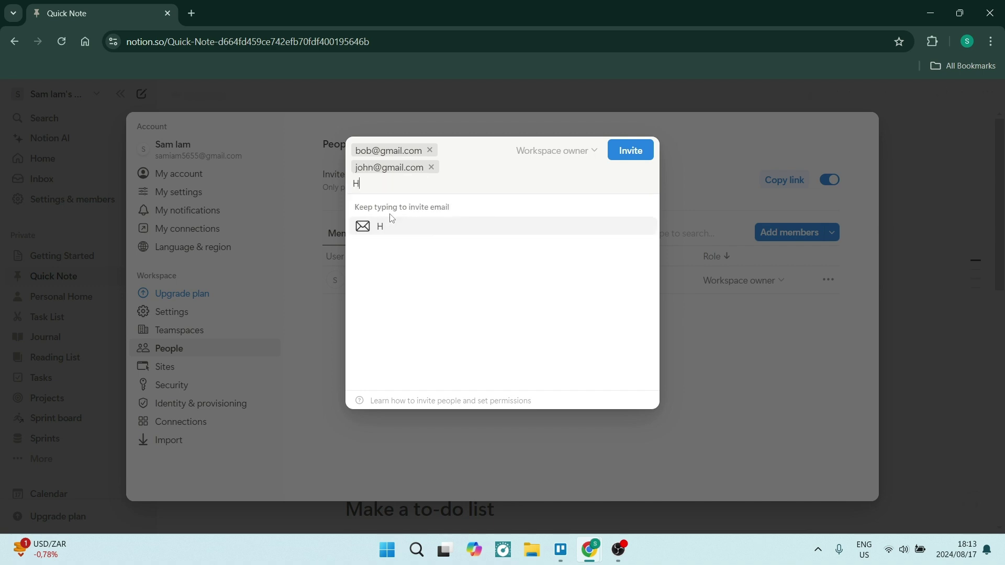
click(385, 226)
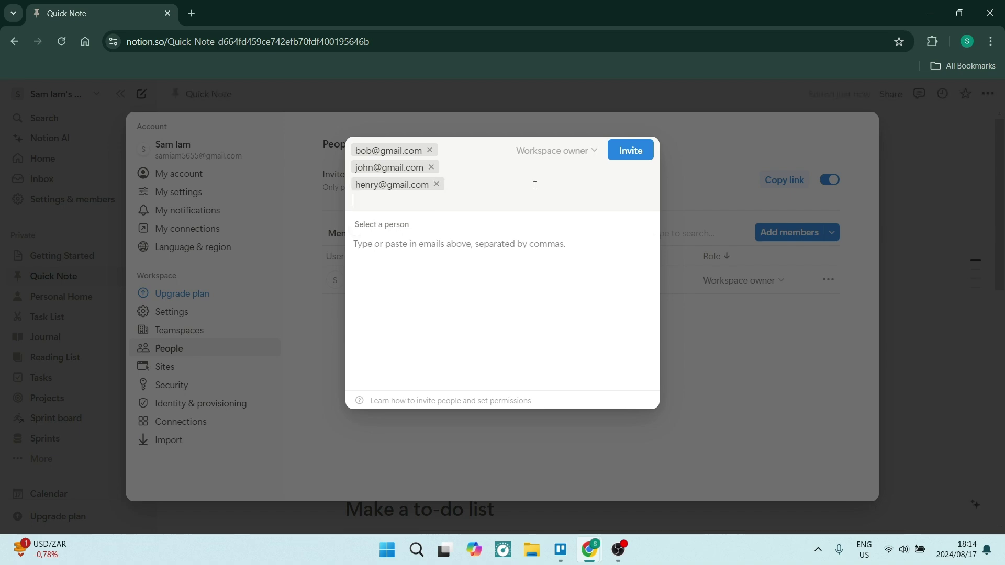
Send the invitations, review the Security settings, then view Connections listing Google Drive and Slack
click(626, 152)
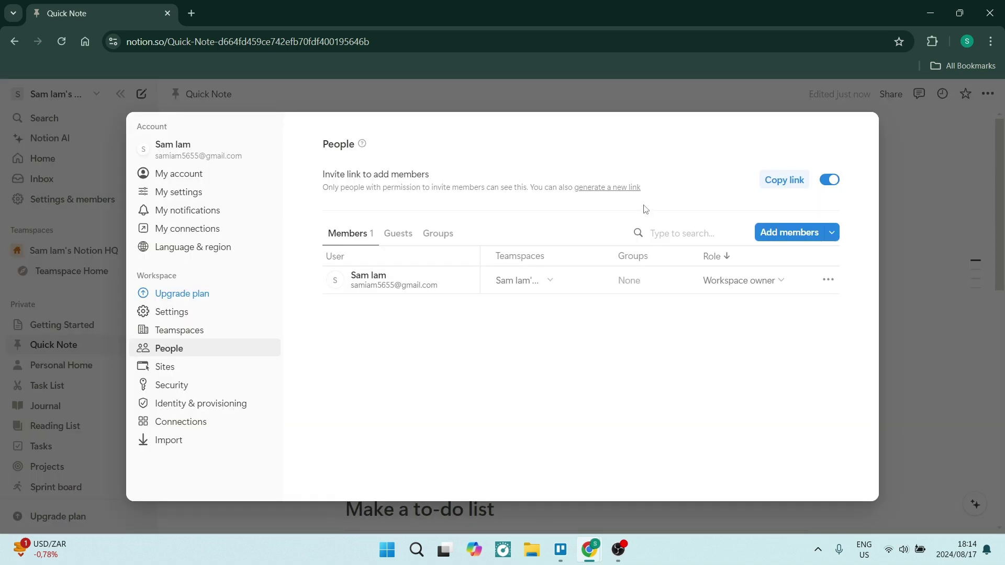
click(269, 383)
scroll(482, 284, down, 3)
scroll(482, 285, down, 3)
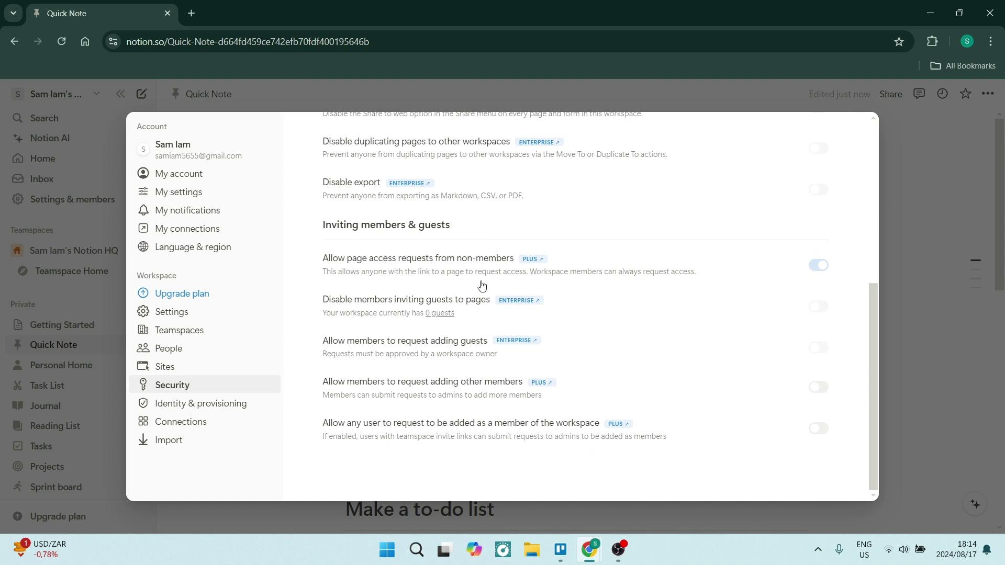
scroll(404, 444, up, 6)
click(272, 424)
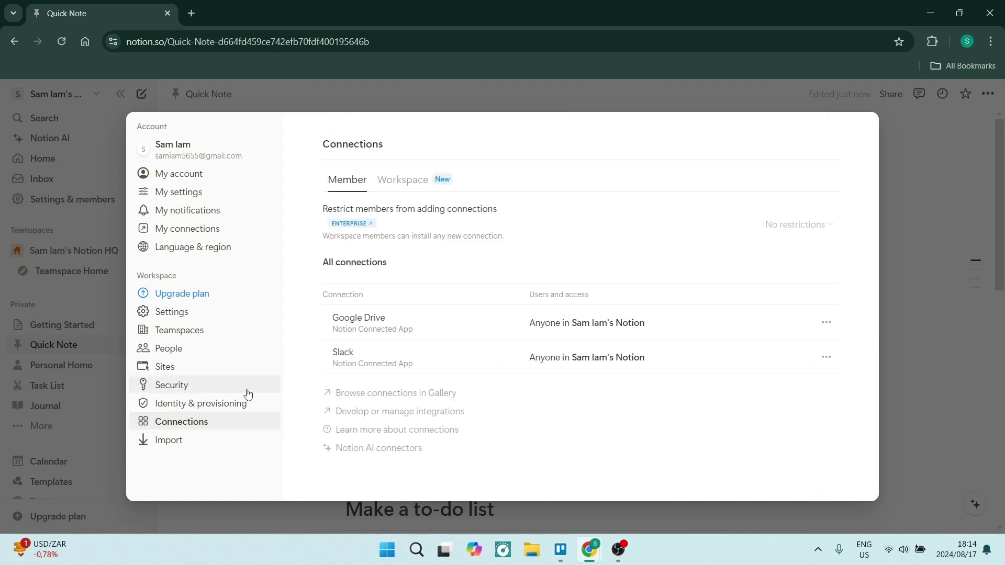